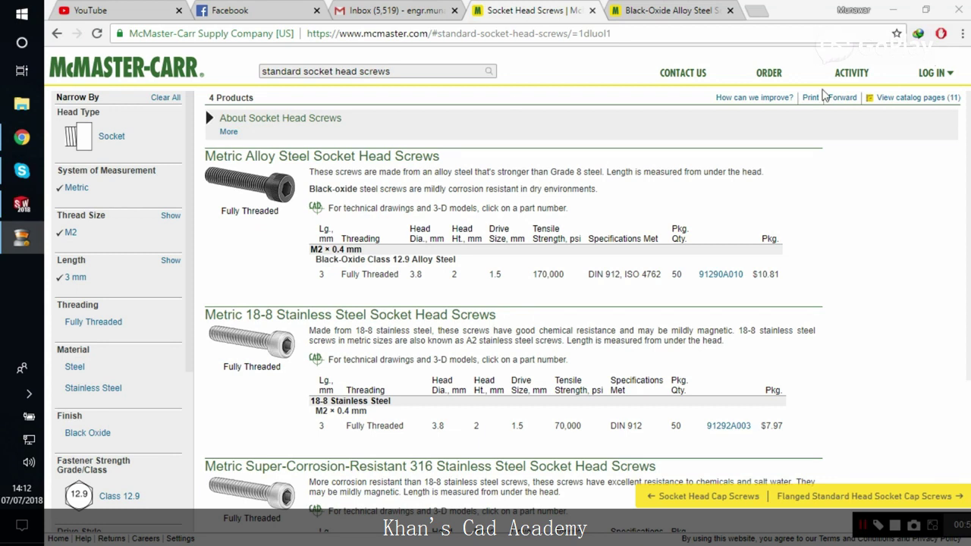
# - Switch to SOLIDWORKS and create a new part document
pyautogui.click(13, 206)
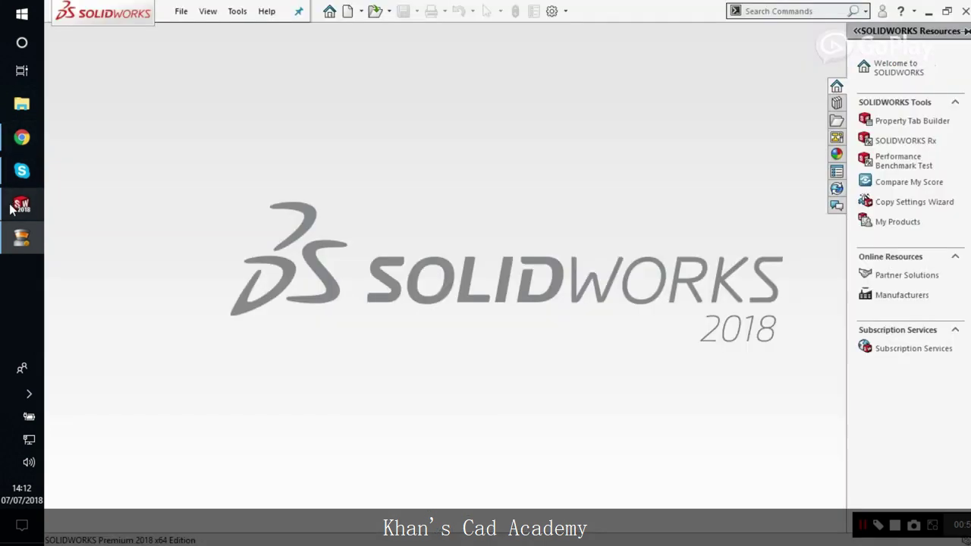
pyautogui.click(182, 11)
pyautogui.click(203, 33)
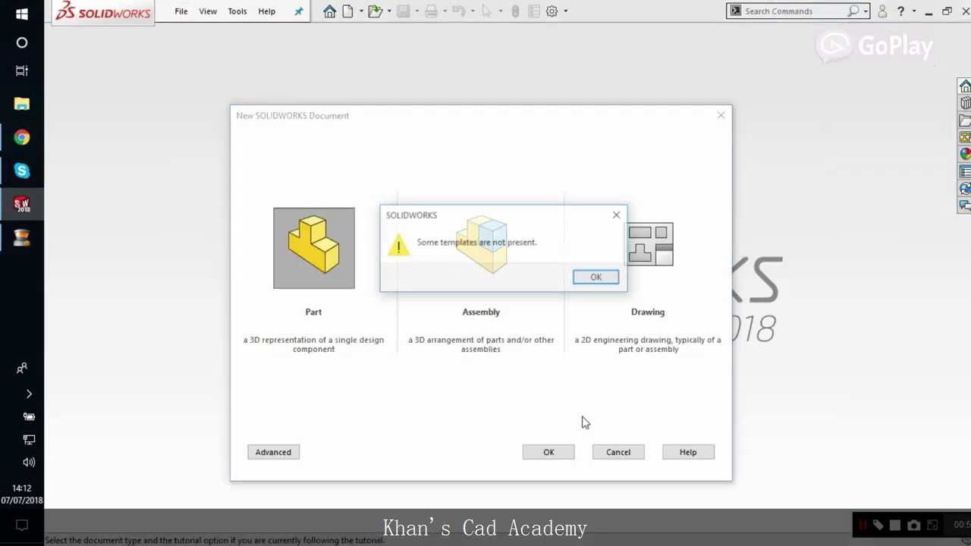
pyautogui.click(597, 280)
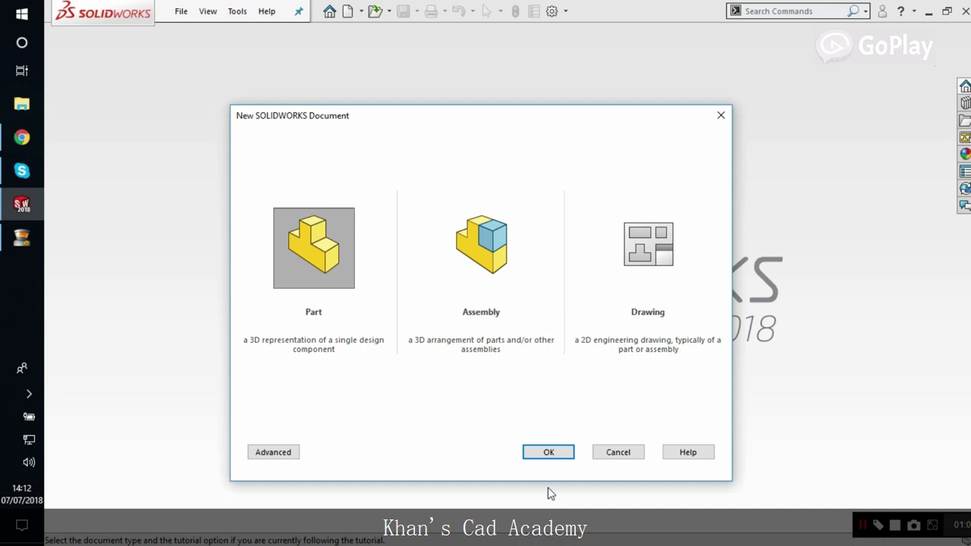
pyautogui.click(548, 453)
pyautogui.click(547, 289)
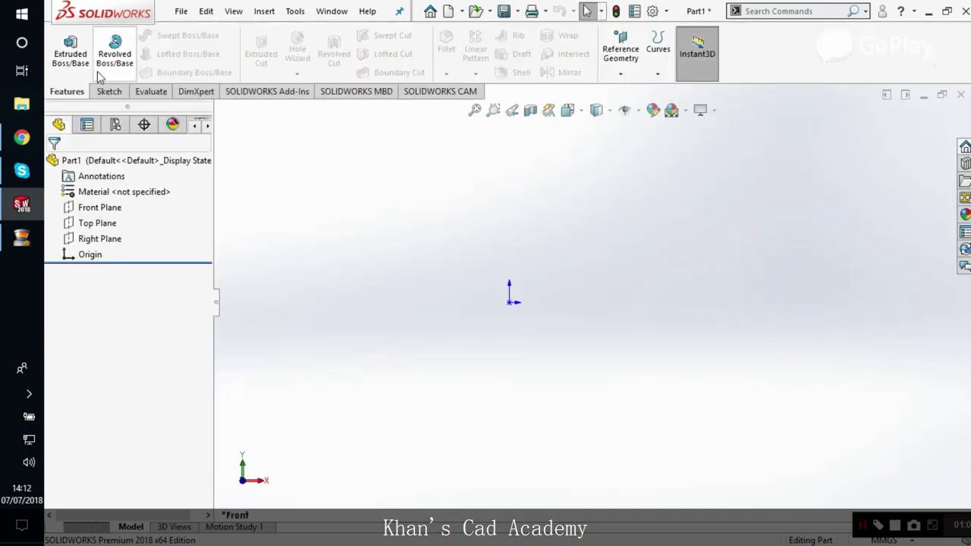
# - Start a sketch on the Front Plane and set the document units to MMGS (millimeter, gram, second)
pyautogui.click(109, 91)
pyautogui.click(63, 49)
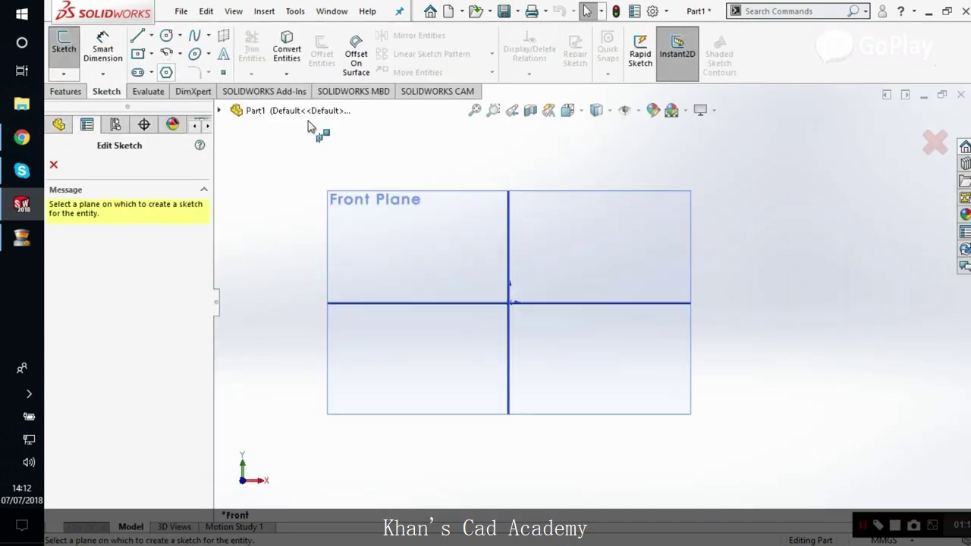
pyautogui.click(373, 204)
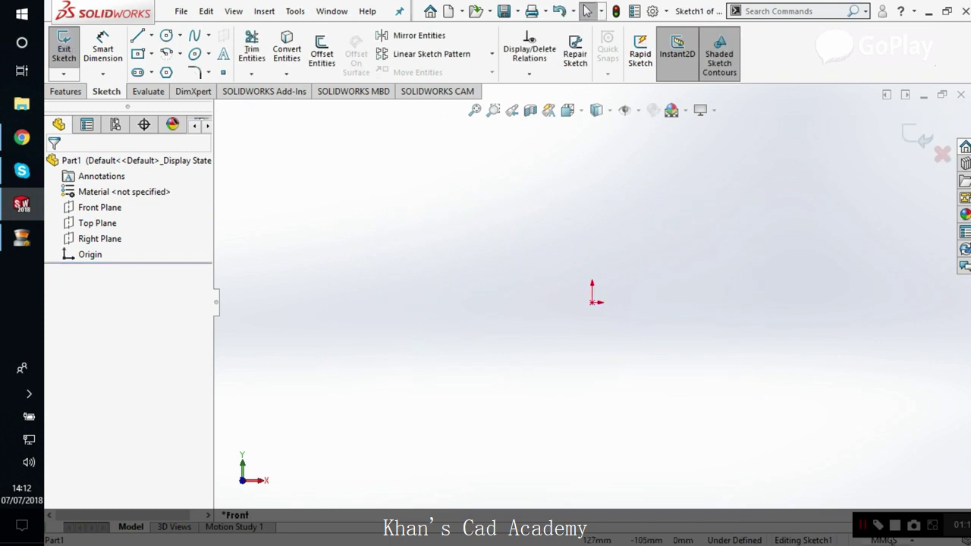
pyautogui.click(884, 540)
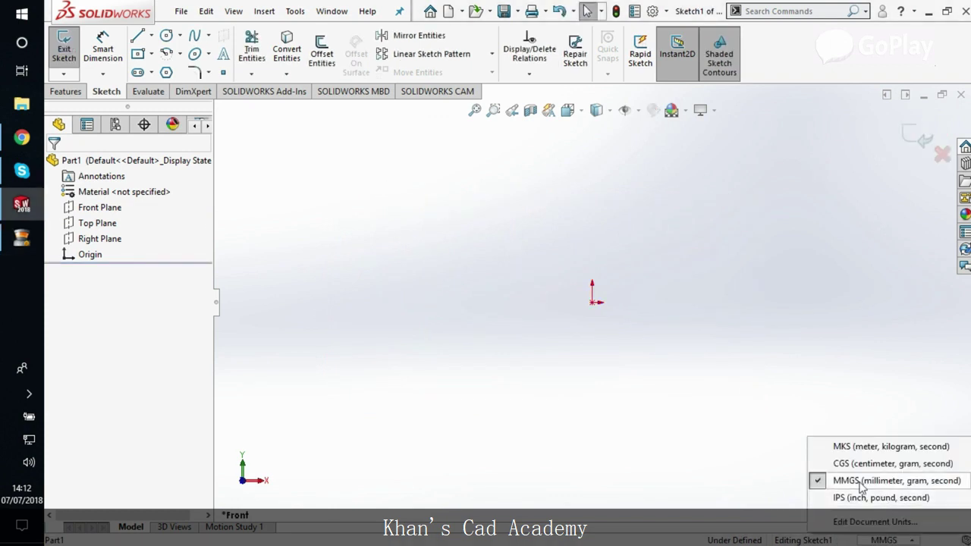
pyautogui.click(884, 479)
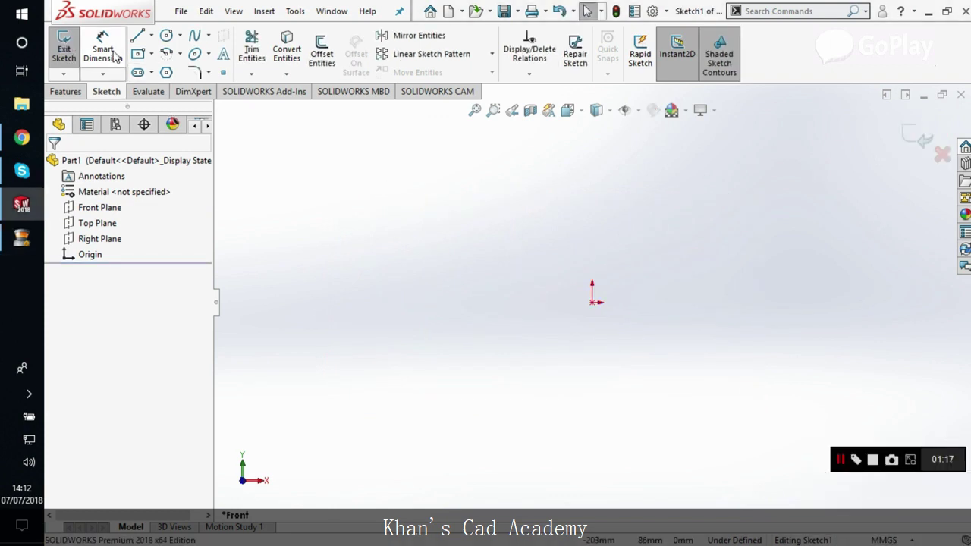
# - Sketch a center rectangle about 89 mm wide, centred on the origin
pyautogui.click(137, 55)
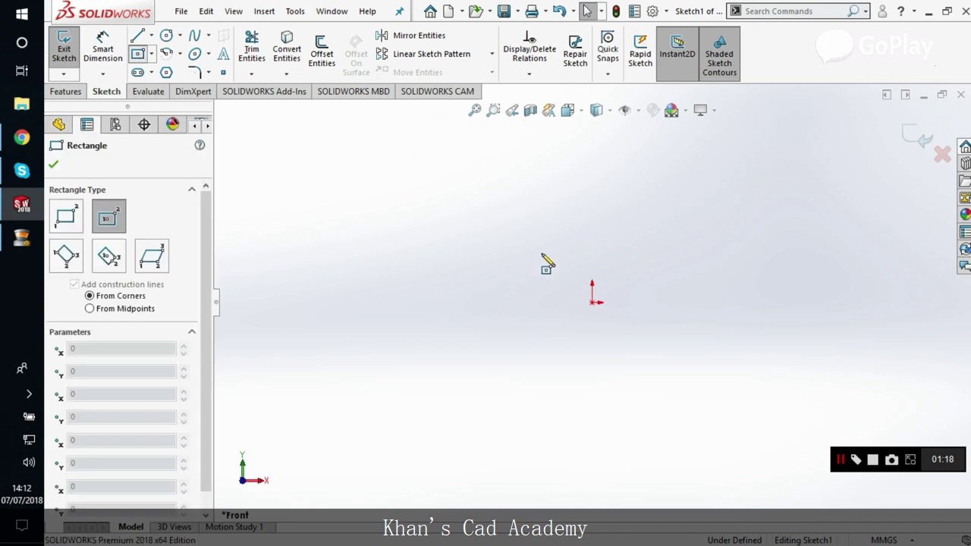
pyautogui.click(593, 302)
pyautogui.click(676, 377)
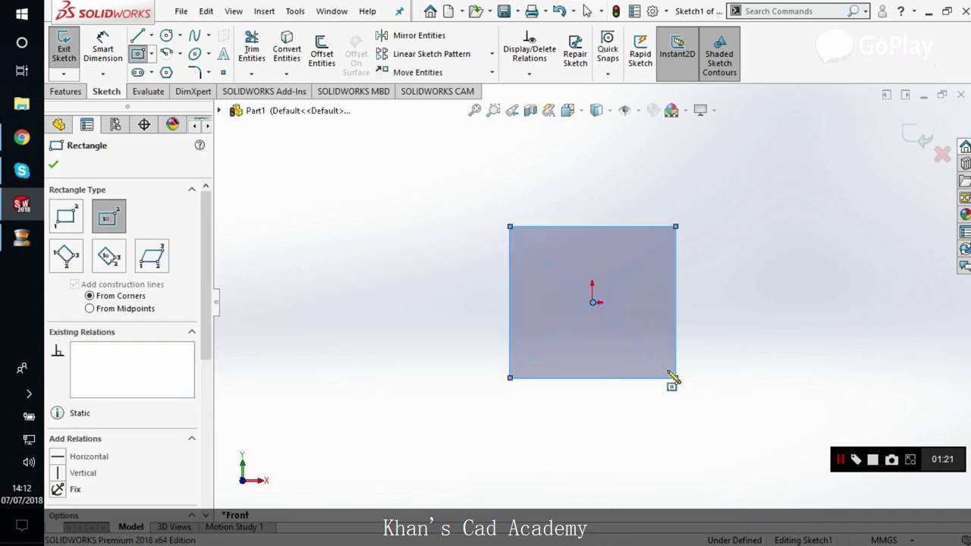
# - Dimension the rectangle's top edge and left edge to 5 mm each
pyautogui.click(91, 55)
pyautogui.click(537, 226)
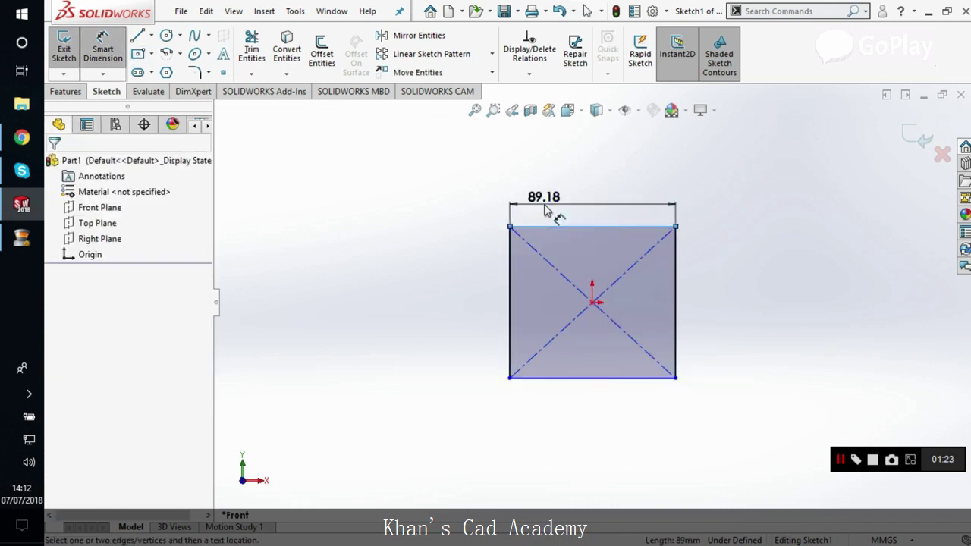
pyautogui.click(549, 210)
pyautogui.write('5.00mm')
pyautogui.press('Return')
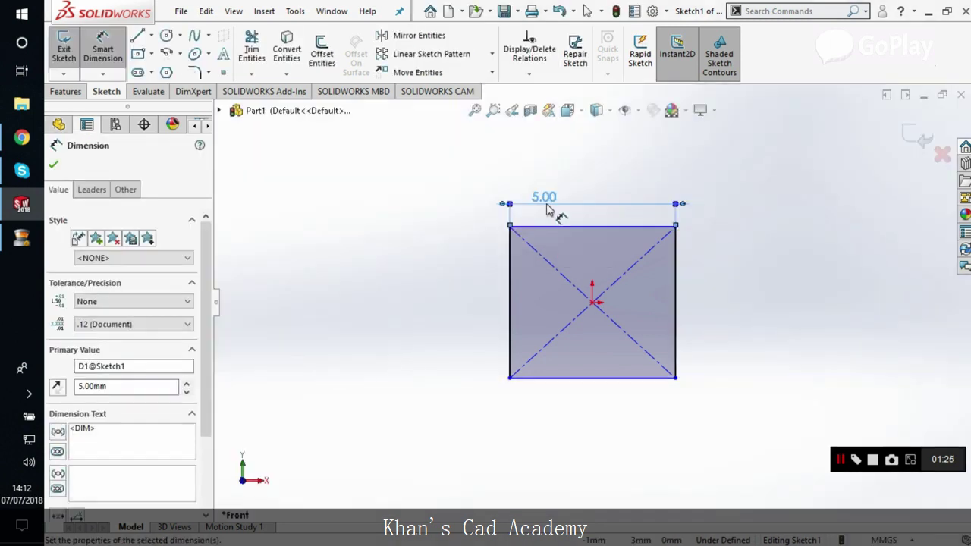
pyautogui.click(510, 310)
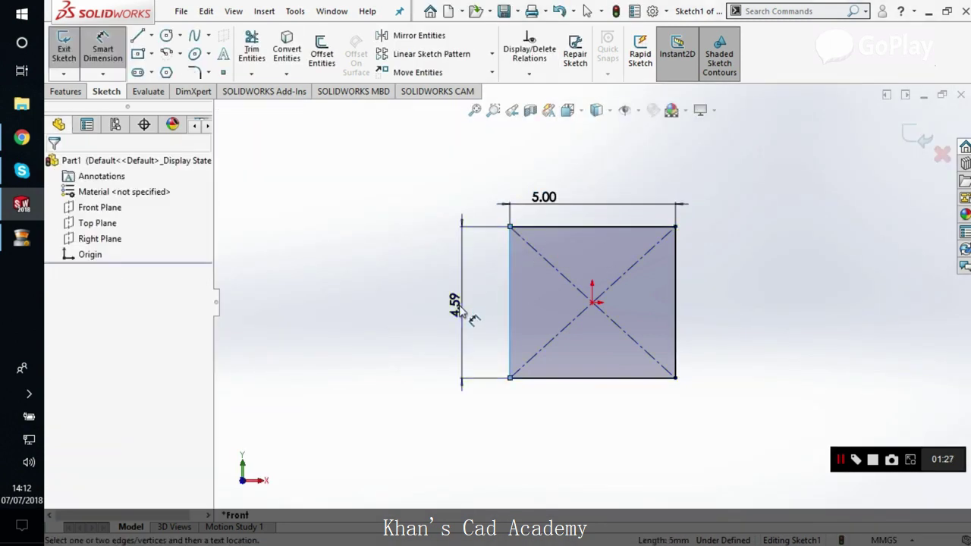
pyautogui.click(460, 311)
pyautogui.write('5')
pyautogui.press('Return')
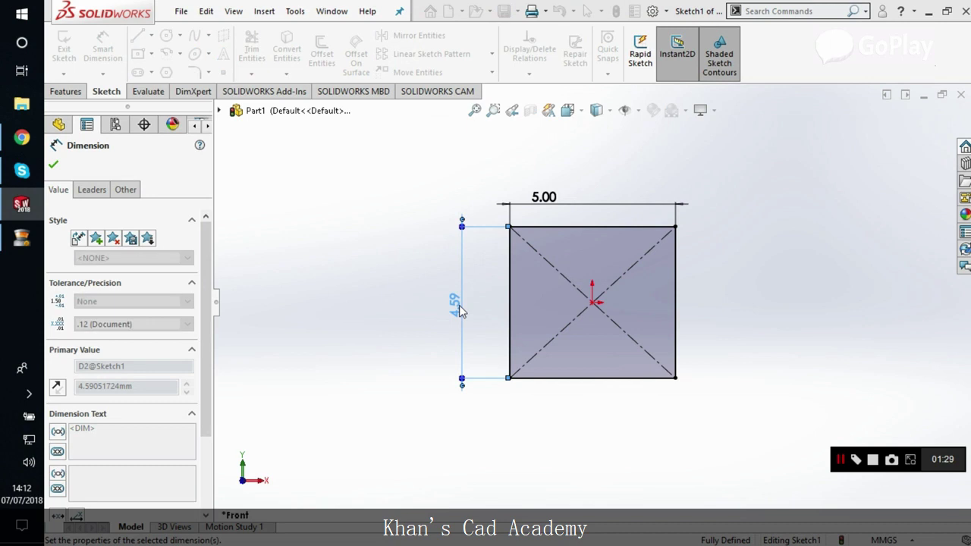
pyautogui.click(53, 165)
# - Extrude the square profile as a Blind boss 3 mm deep
pyautogui.click(66, 91)
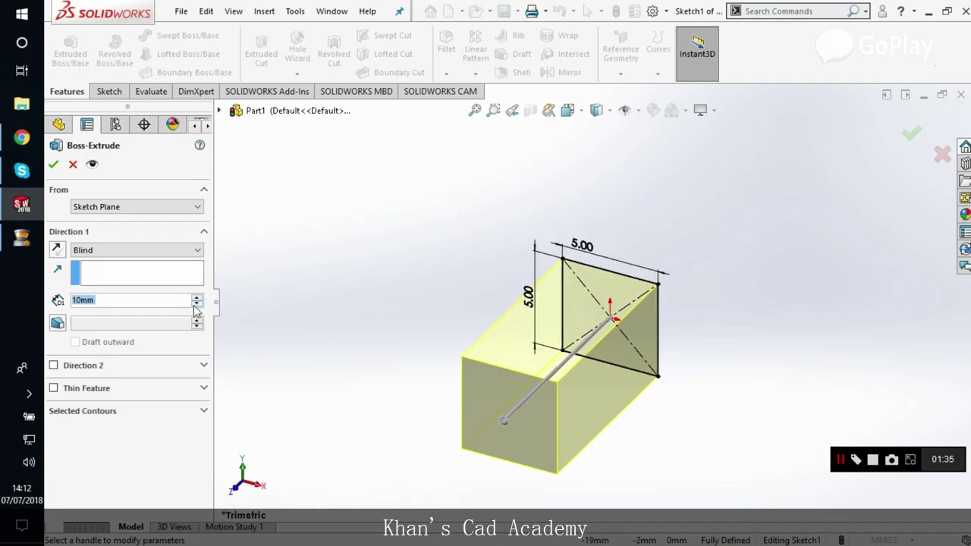
pyautogui.write('3')
pyautogui.press('Return')
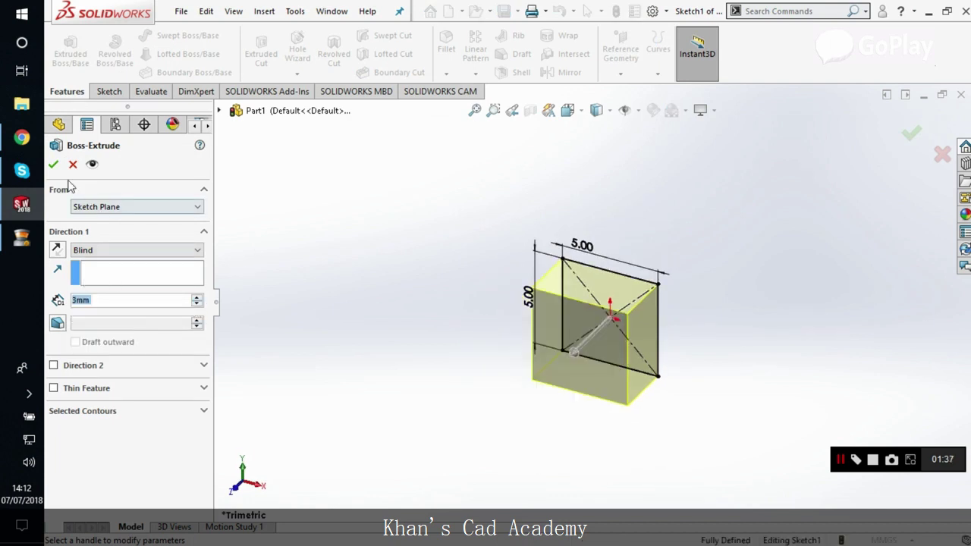
pyautogui.click(53, 164)
pyautogui.press('Escape')
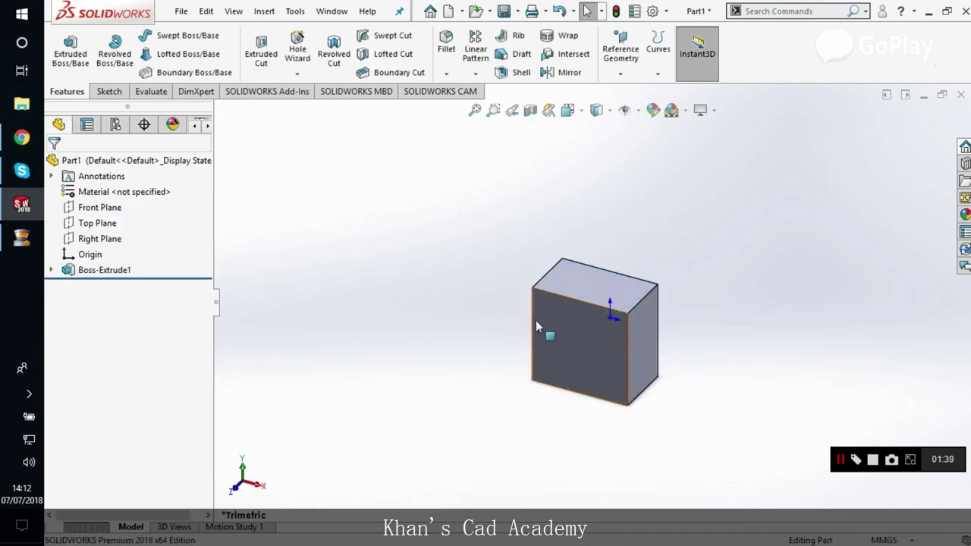
pyautogui.press('f')
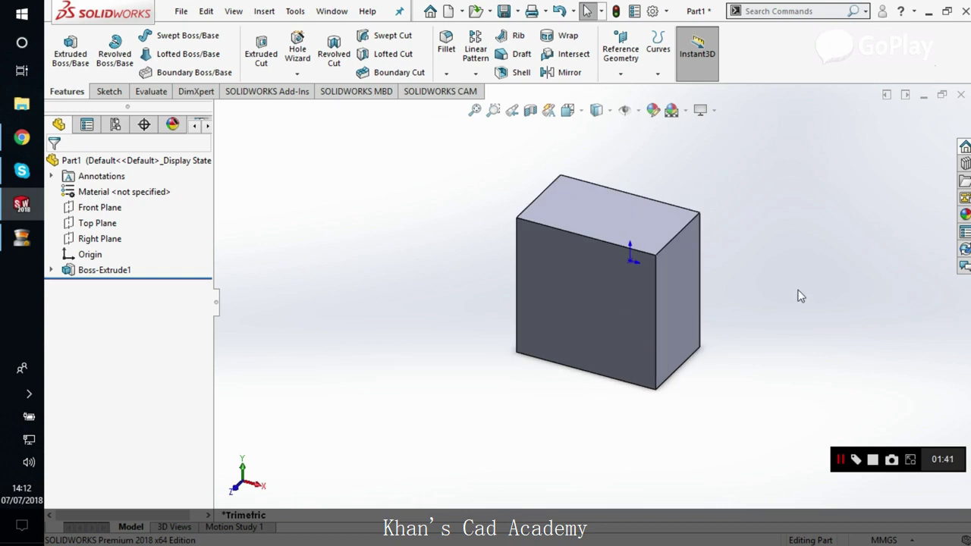
# - Start a Hole Wizard hole with the ANSI Metric standard, Tap Drills type, size M2x0.4 and Through All end condition
pyautogui.click(296, 75)
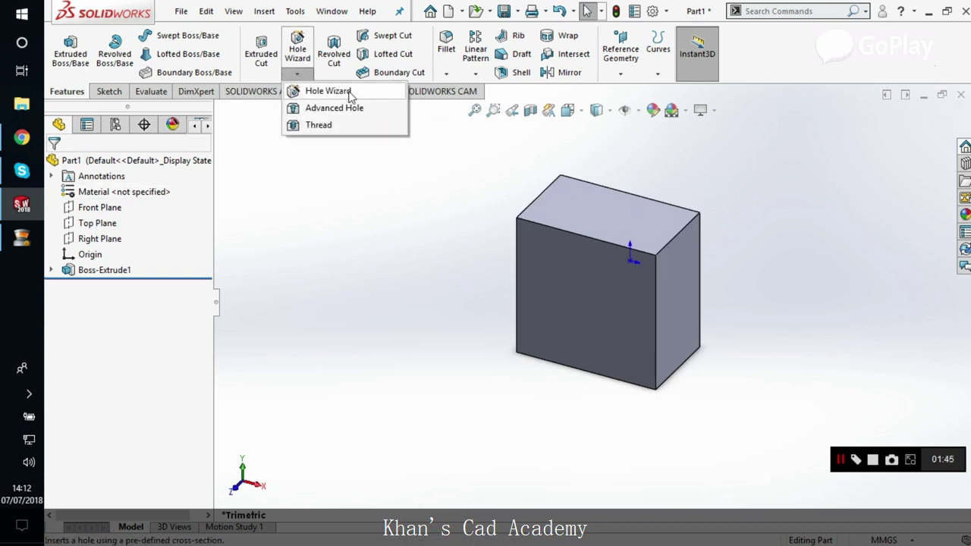
pyautogui.click(327, 91)
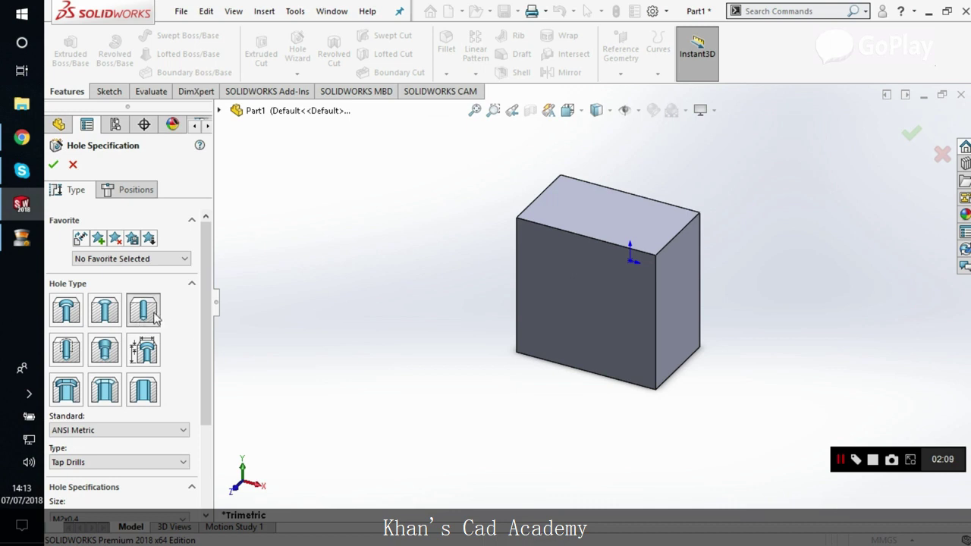
pyautogui.scroll(-3, 152, 383)
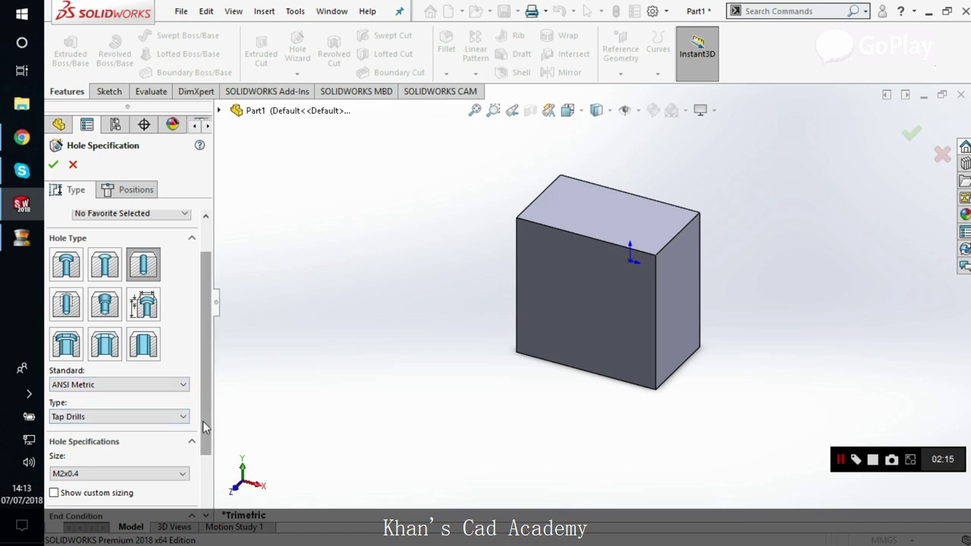
pyautogui.scroll(-1, 203, 425)
pyautogui.click(121, 375)
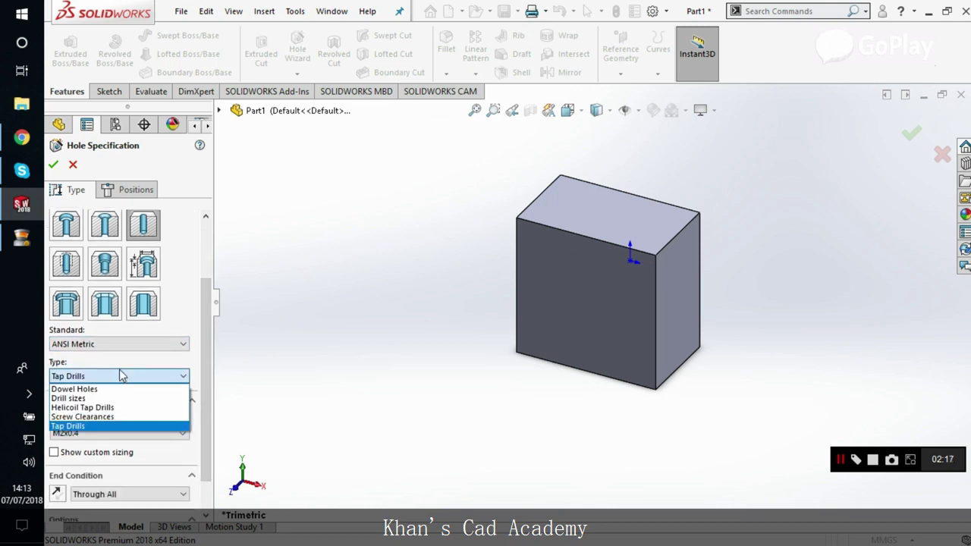
pyautogui.click(110, 427)
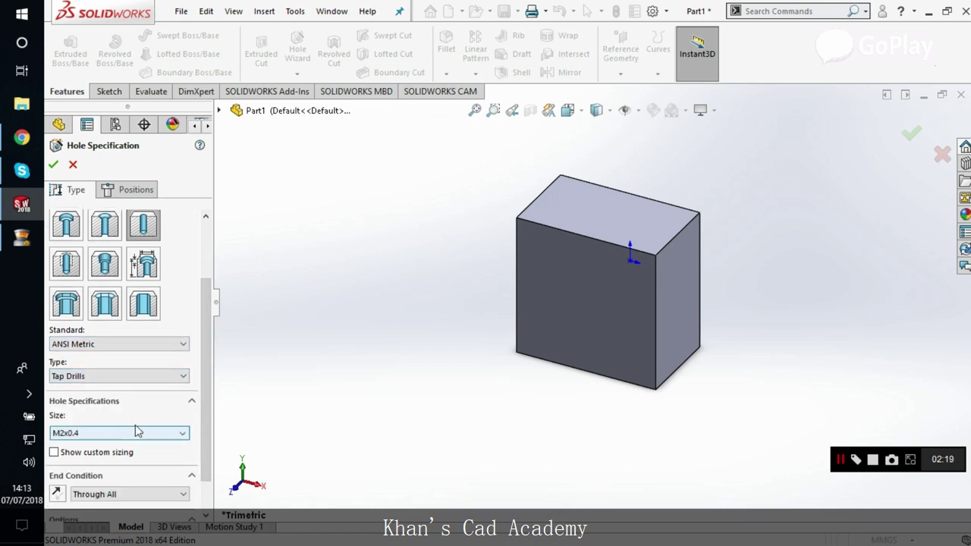
pyautogui.scroll(-1, 203, 440)
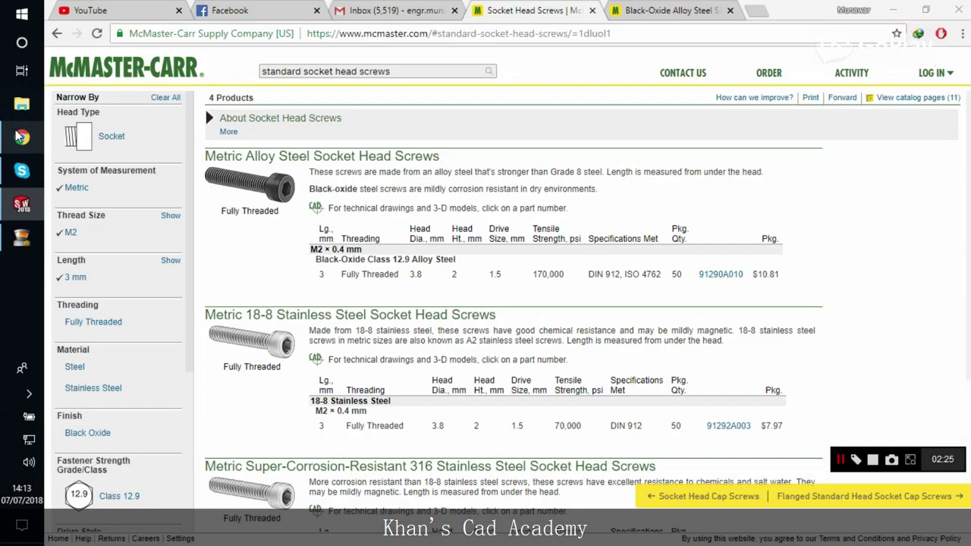
# - Switch to the McMaster-Carr page in Chrome and read how metric thread sizes are specified under About Socket Head Screws
pyautogui.click(21, 137)
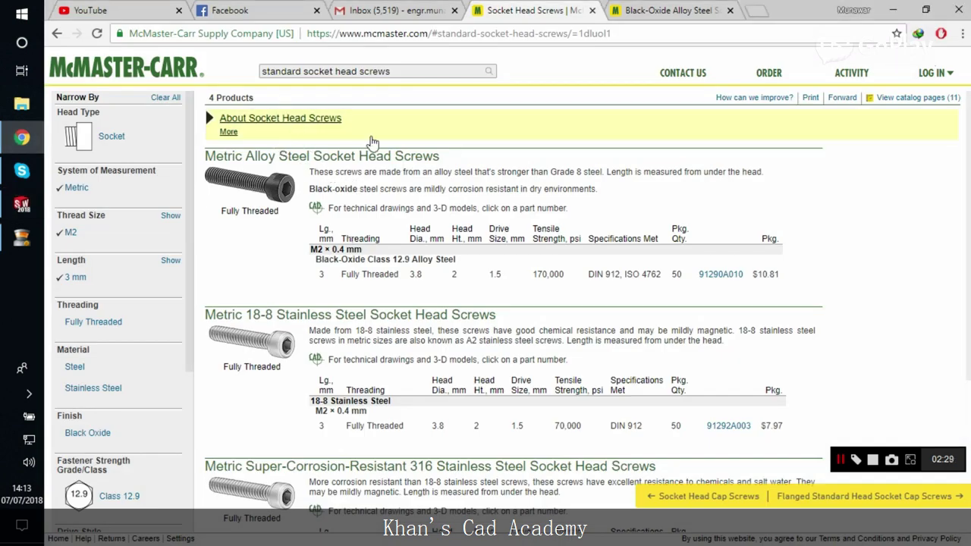
pyautogui.click(287, 123)
pyautogui.scroll(-3, 501, 227)
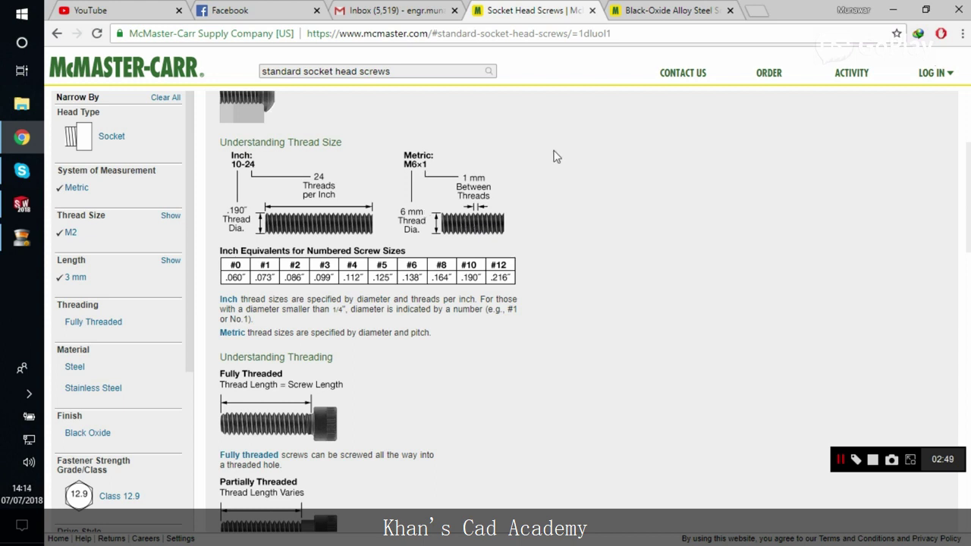
# - Switch back to SOLIDWORKS and place the tap drill hole at the centre of the block's front face
pyautogui.click(21, 204)
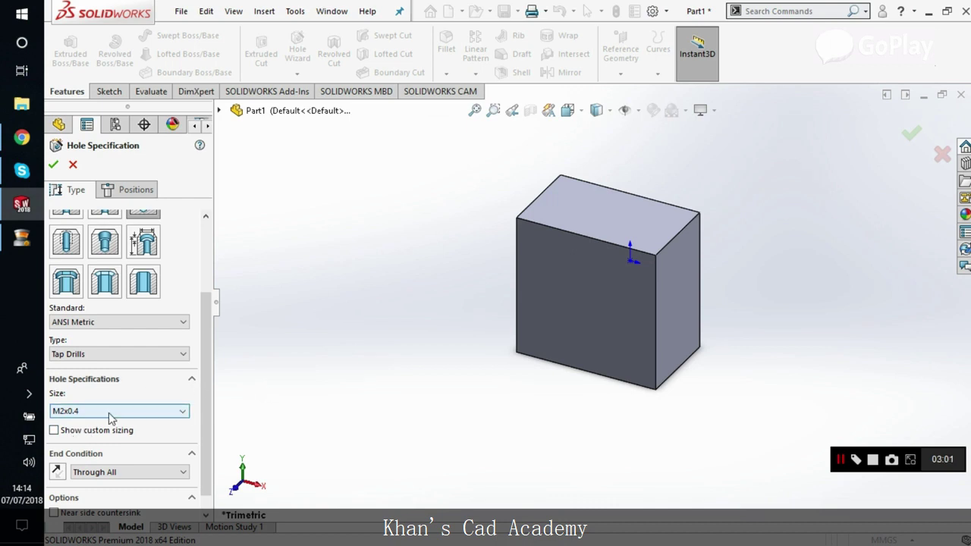
pyautogui.click(115, 193)
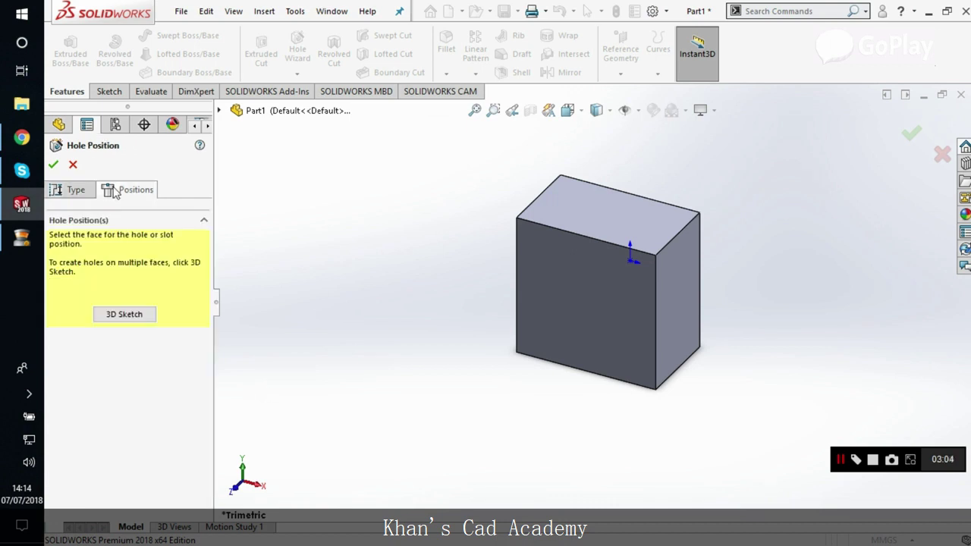
pyautogui.click(582, 304)
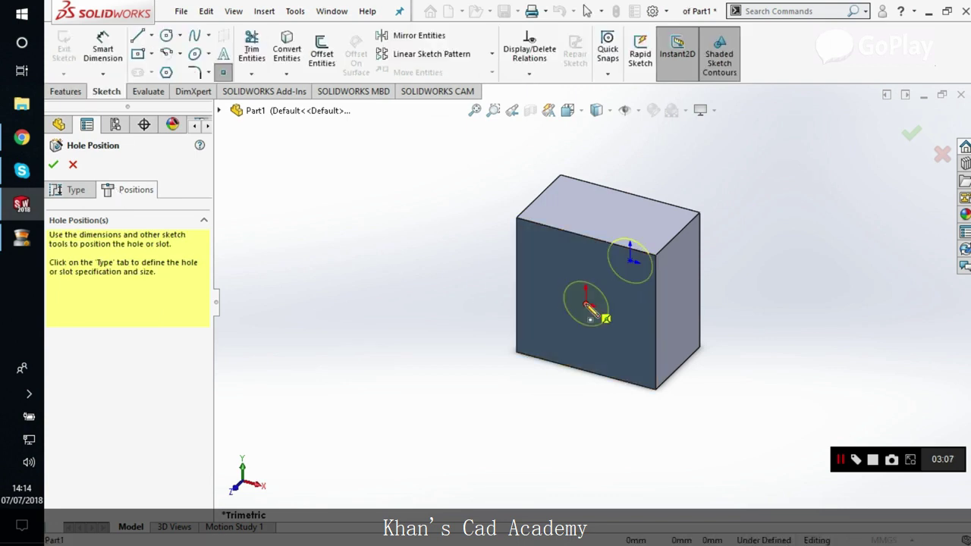
pyautogui.click(586, 304)
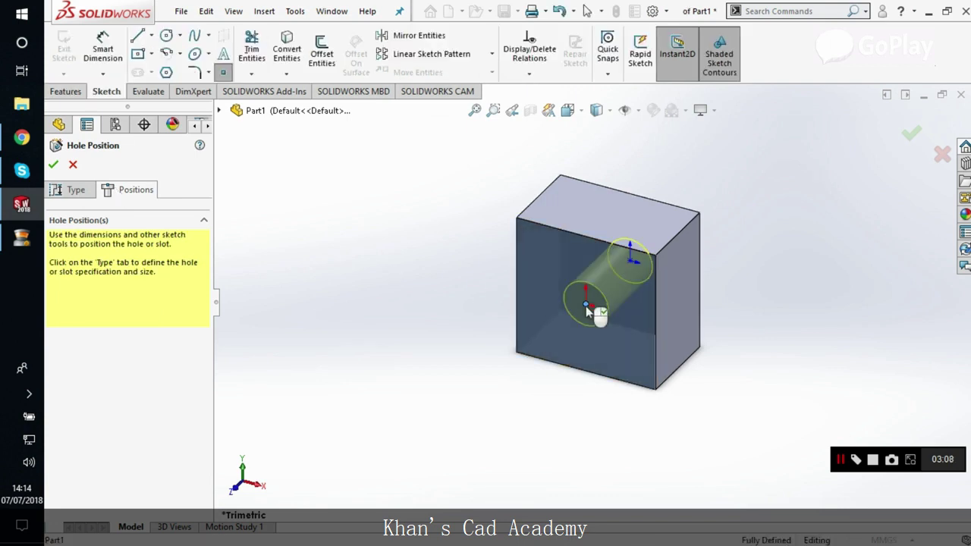
pyautogui.click(53, 164)
pyautogui.scroll(3, 373, 340)
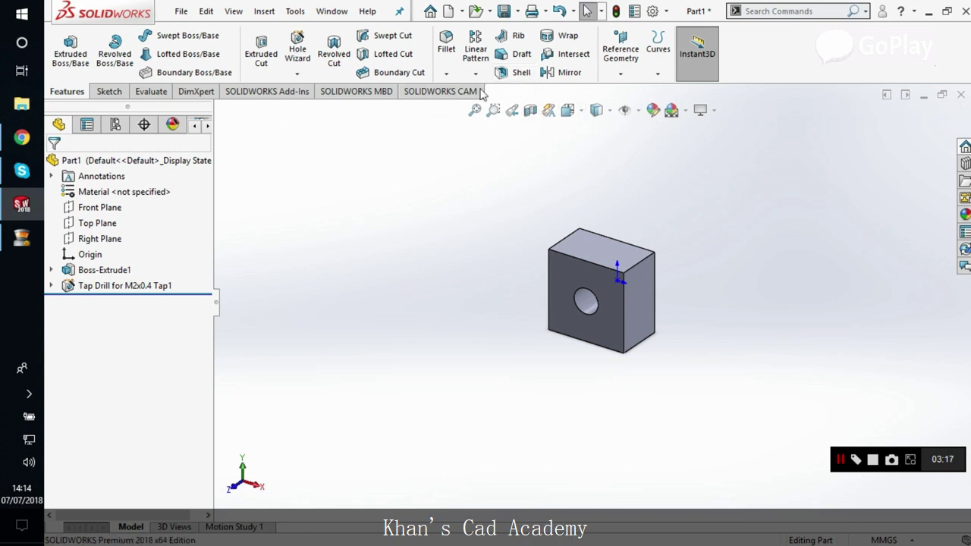
# - Start a Thread feature and select the hole's circular edge on the block's front face as the thread location
pyautogui.click(298, 73)
pyautogui.click(329, 130)
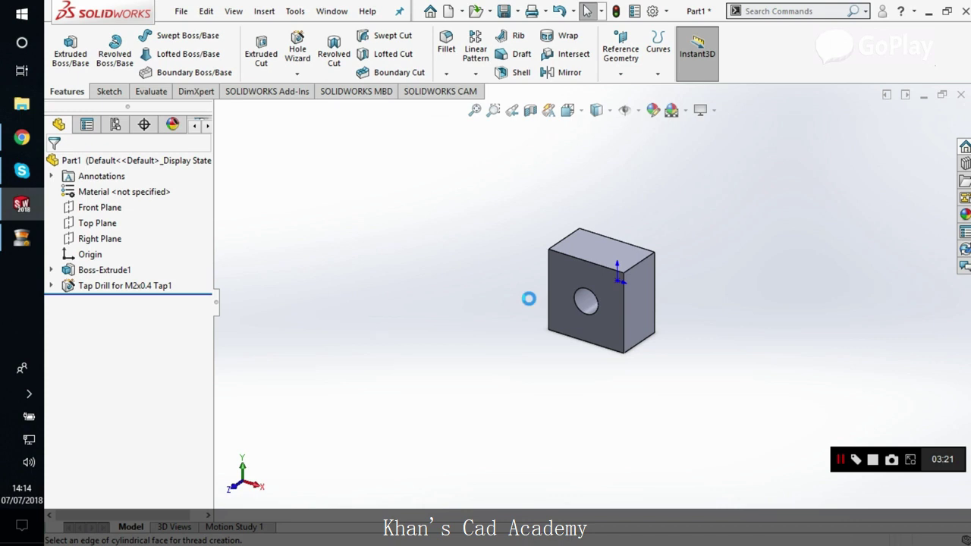
pyautogui.click(596, 296)
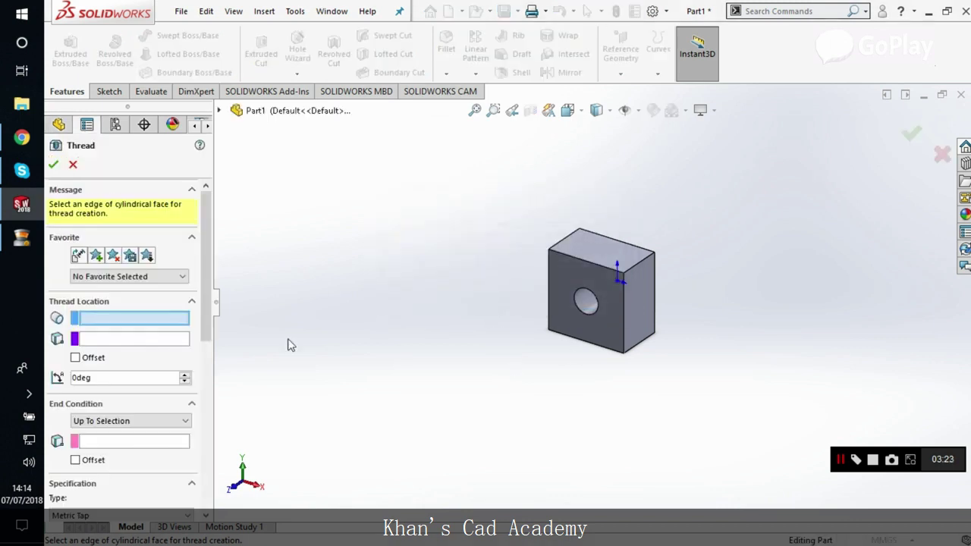
pyautogui.scroll(-2, 686, 334)
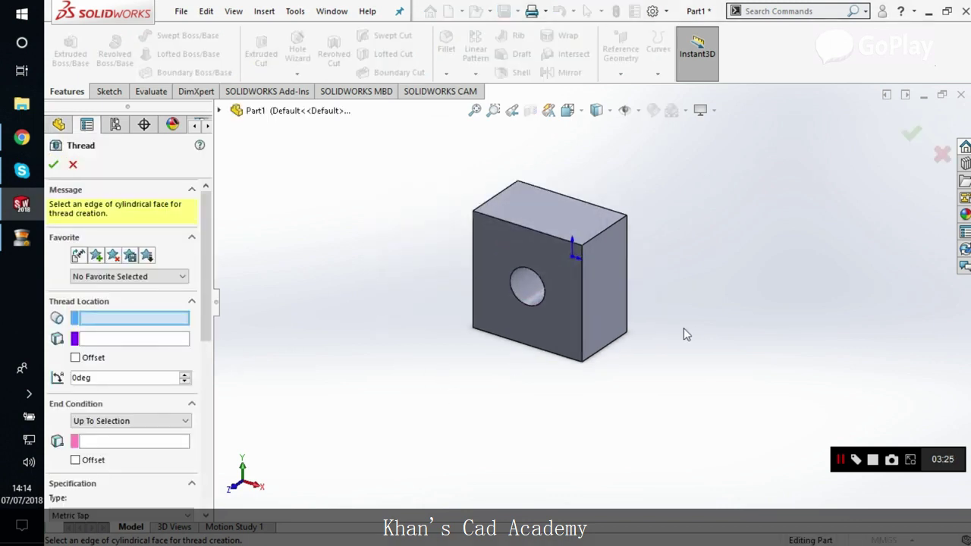
pyautogui.click(508, 276)
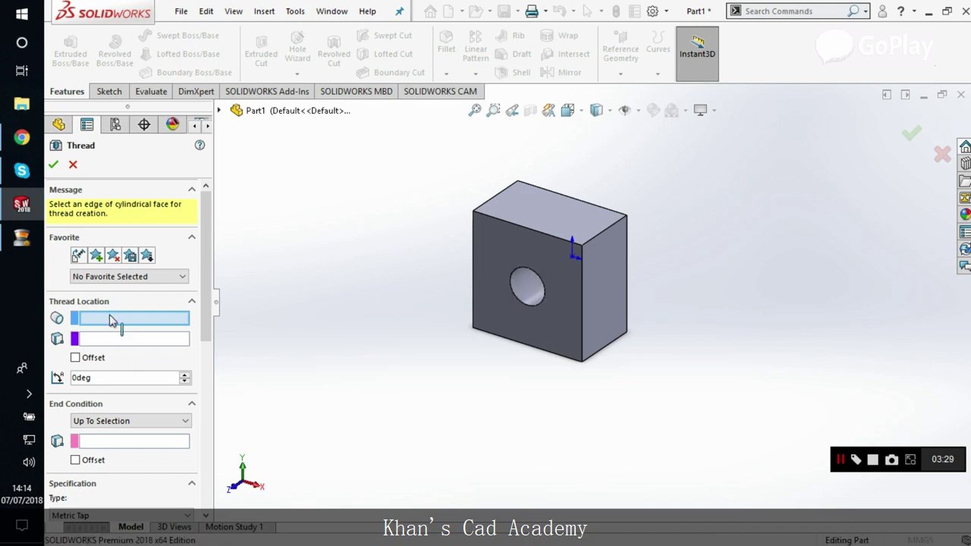
# - Specify the thread as type Metric Tap, size M2x0.4, using the Cut thread method
pyautogui.moveTo(206, 294); pyautogui.dragTo(207, 366)
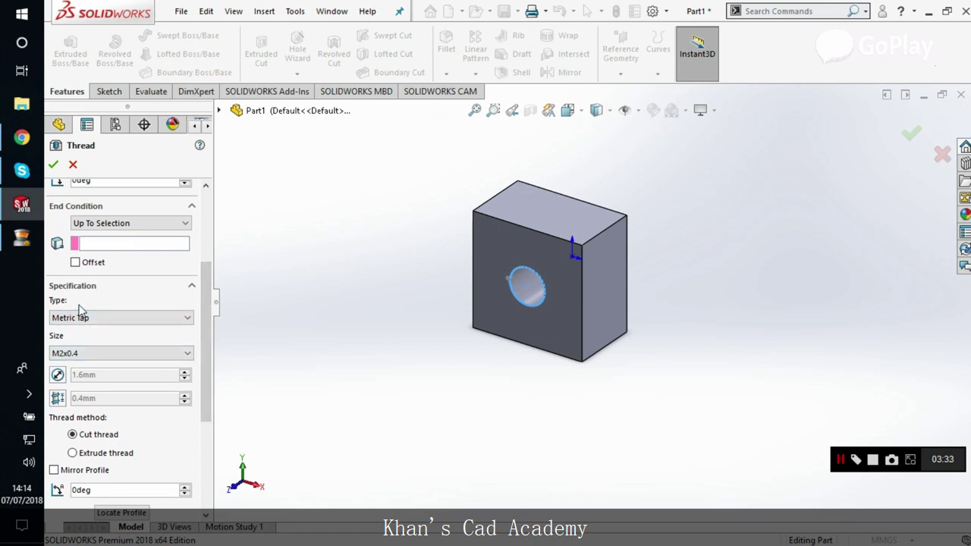
pyautogui.click(172, 322)
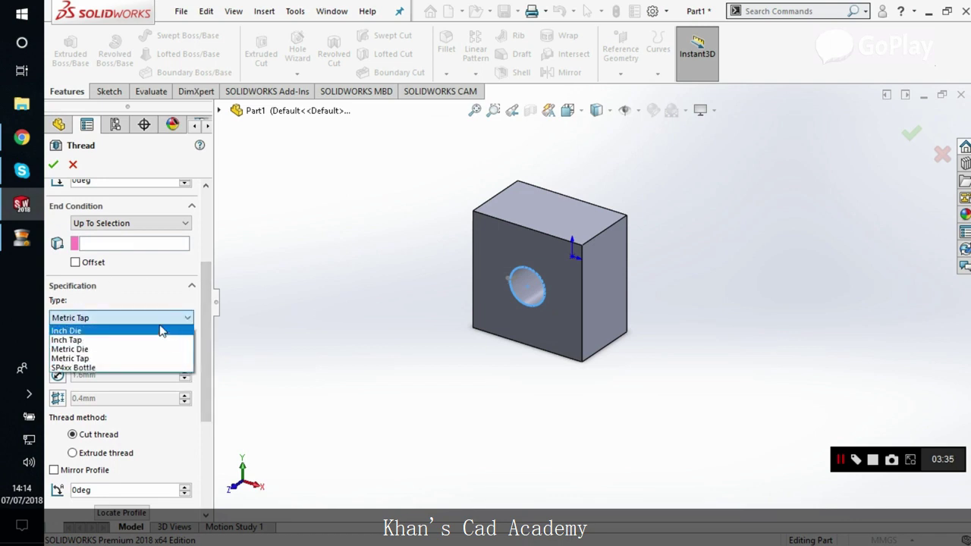
pyautogui.click(133, 364)
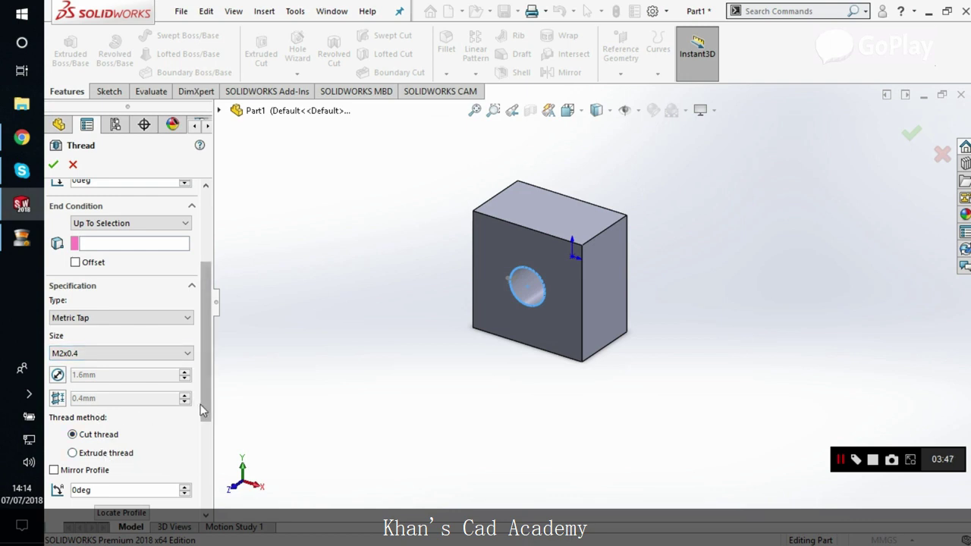
pyautogui.scroll(-2, 211, 429)
pyautogui.scroll(5, 207, 386)
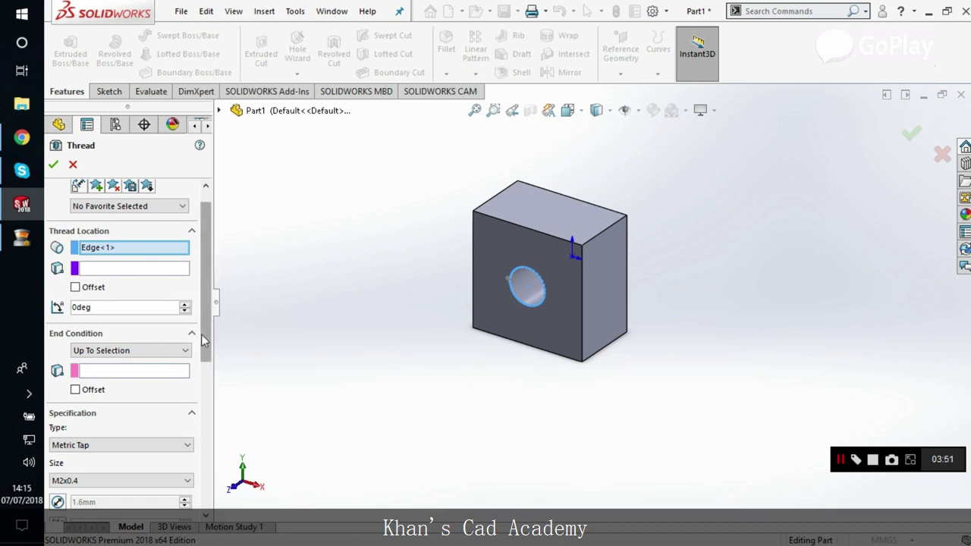
# - Set the thread's Up To Selection end condition to the block's back face and create the thread
pyautogui.scroll(2, 200, 306)
pyautogui.moveTo(523, 412); pyautogui.dragTo(518, 465, button='middle')
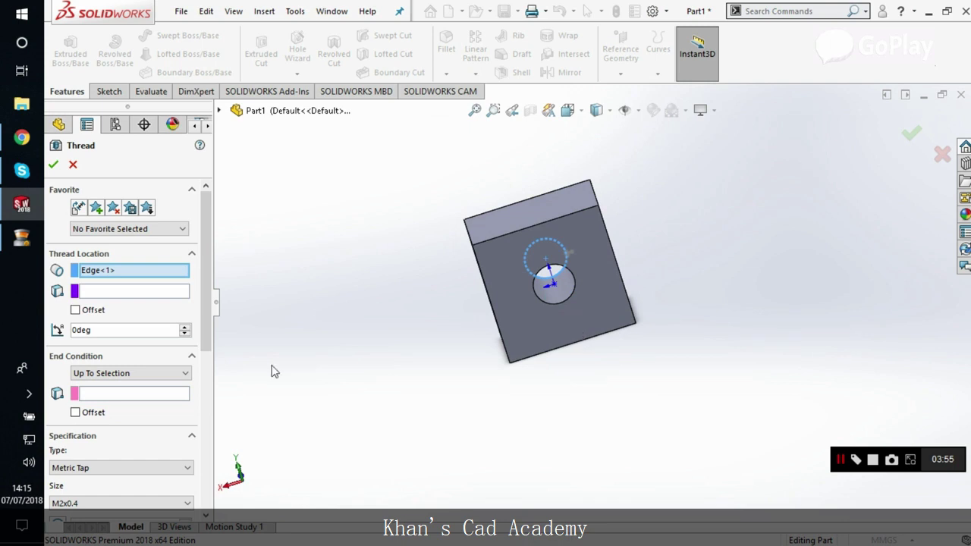
pyautogui.click(123, 393)
pyautogui.moveTo(459, 414); pyautogui.dragTo(510, 403, button='middle')
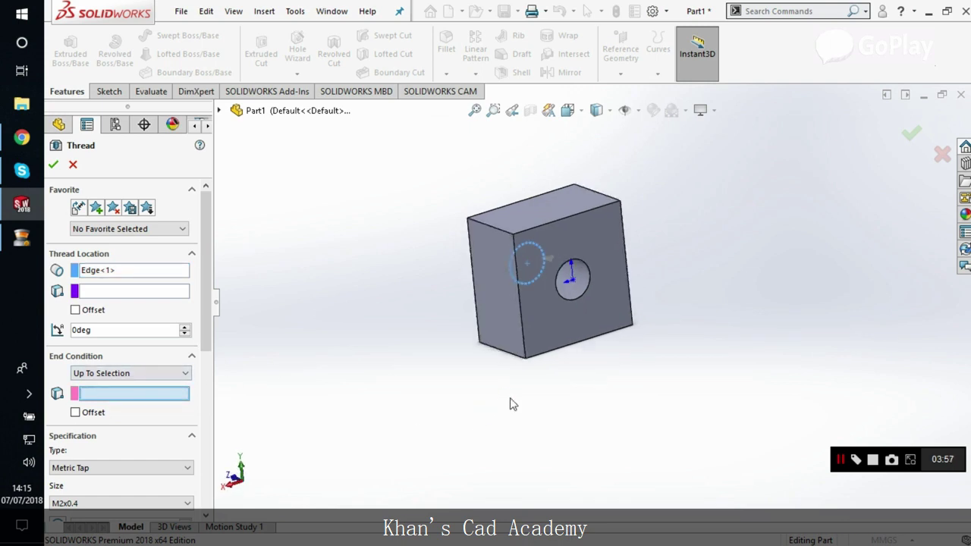
pyautogui.click(590, 314)
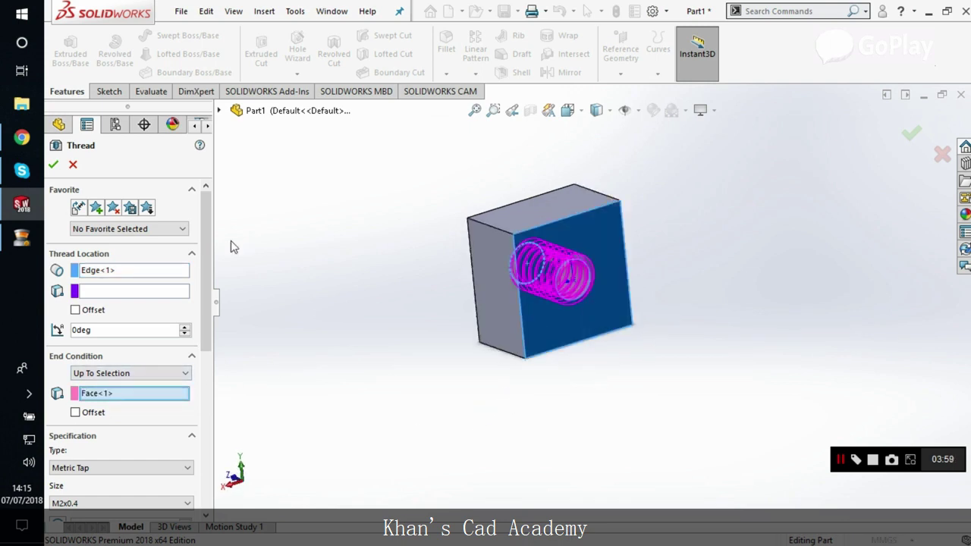
pyautogui.click(53, 167)
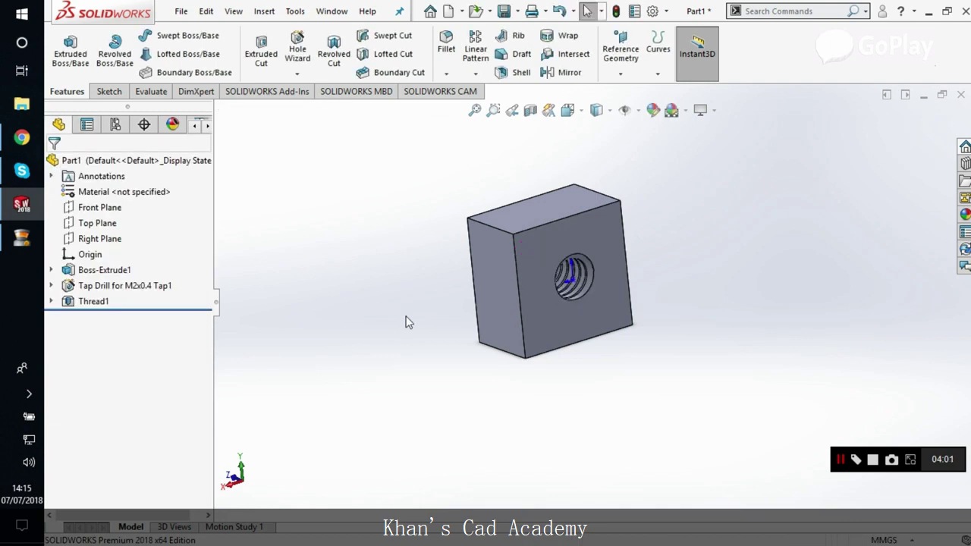
pyautogui.moveTo(406, 320); pyautogui.dragTo(585, 292, button='middle')
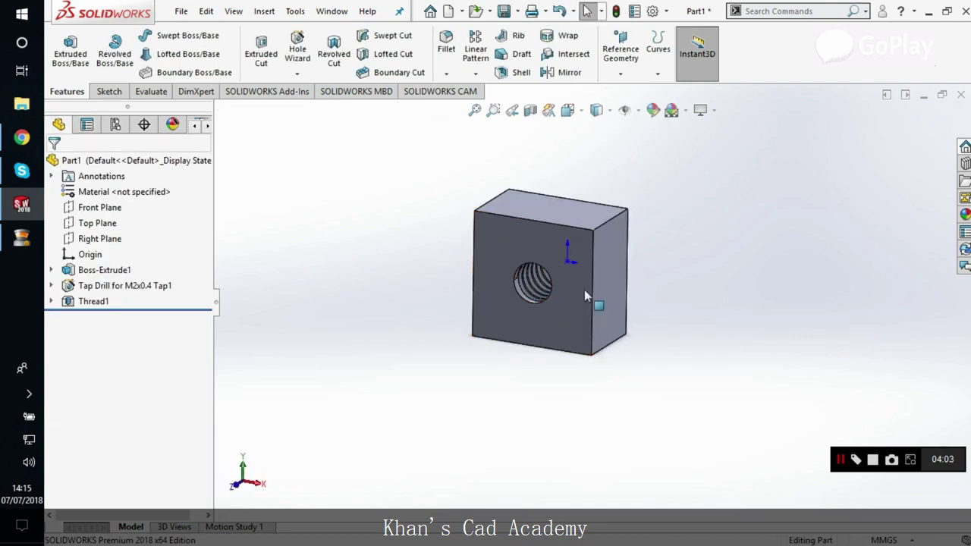
pyautogui.scroll(-2, 492, 282)
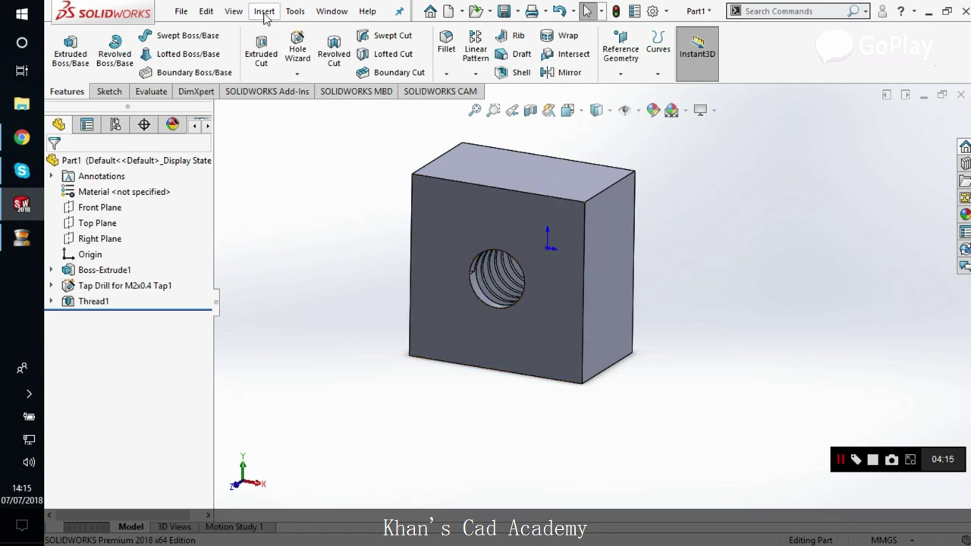
pyautogui.click(181, 11)
pyautogui.click(182, 11)
pyautogui.click(183, 12)
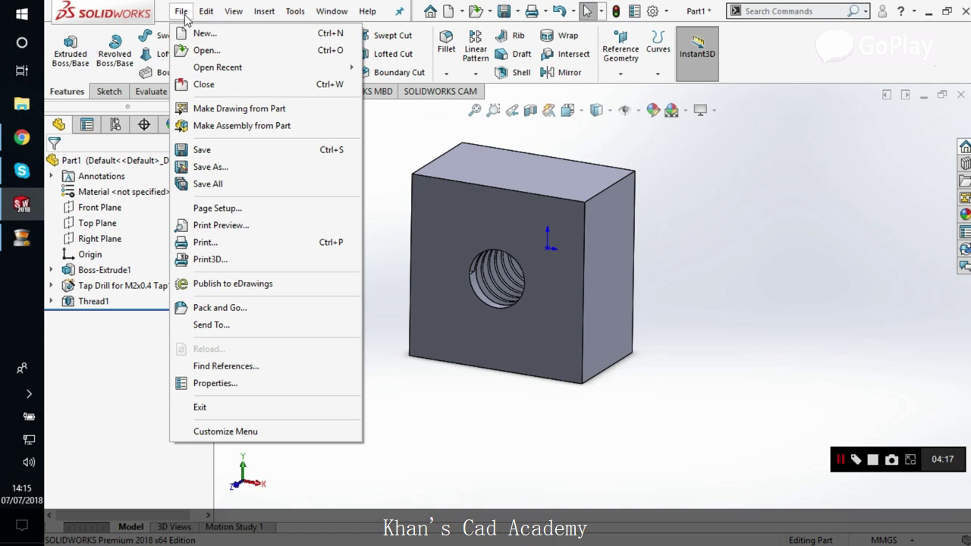
pyautogui.click(242, 126)
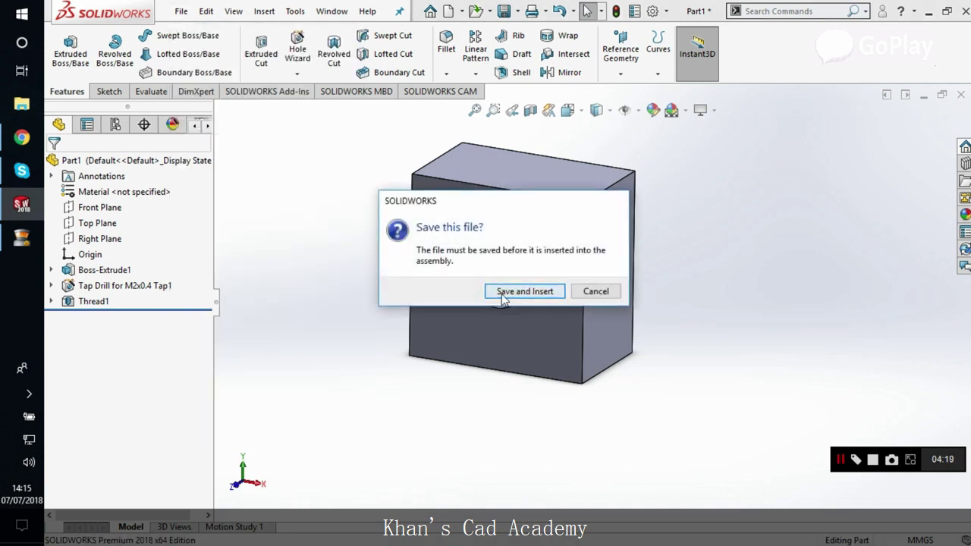
pyautogui.click(502, 292)
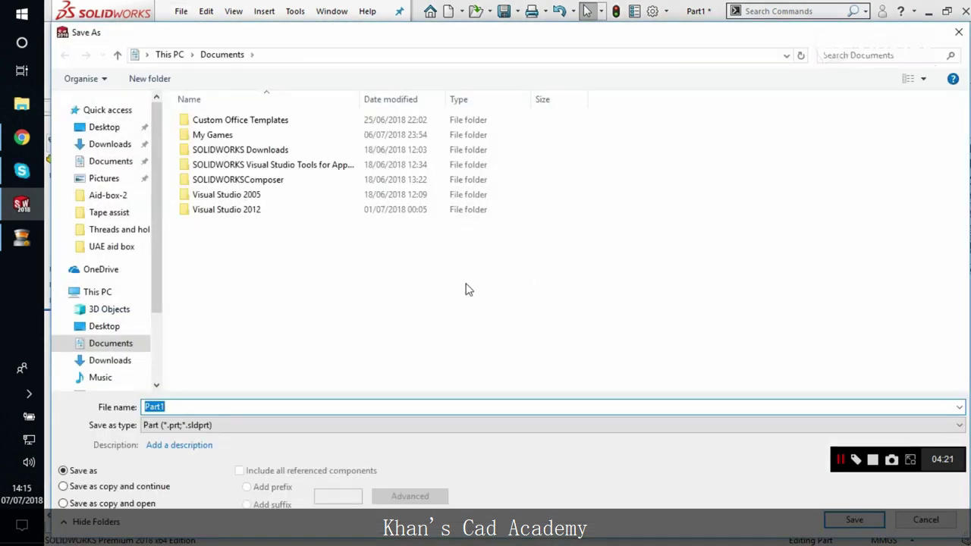
pyautogui.scroll(-1, 154, 291)
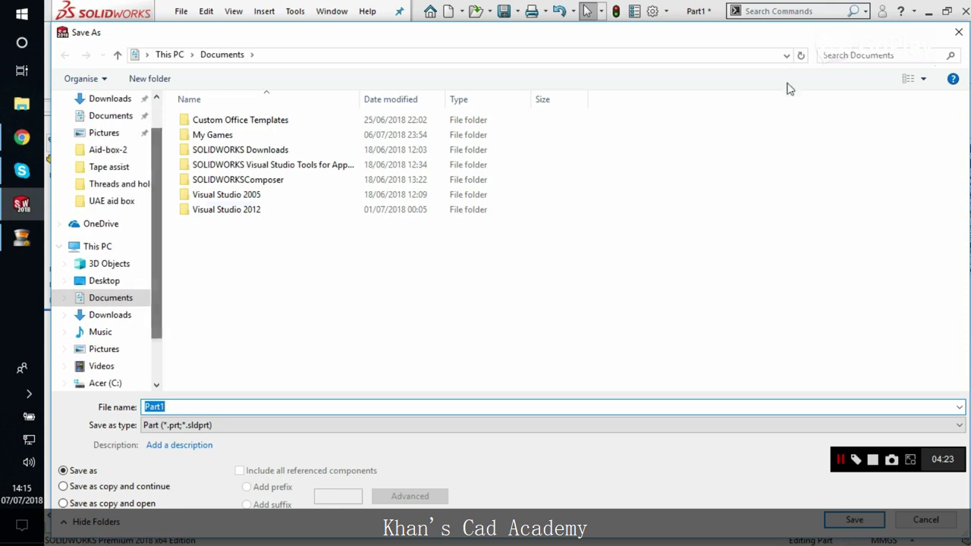
pyautogui.click(958, 32)
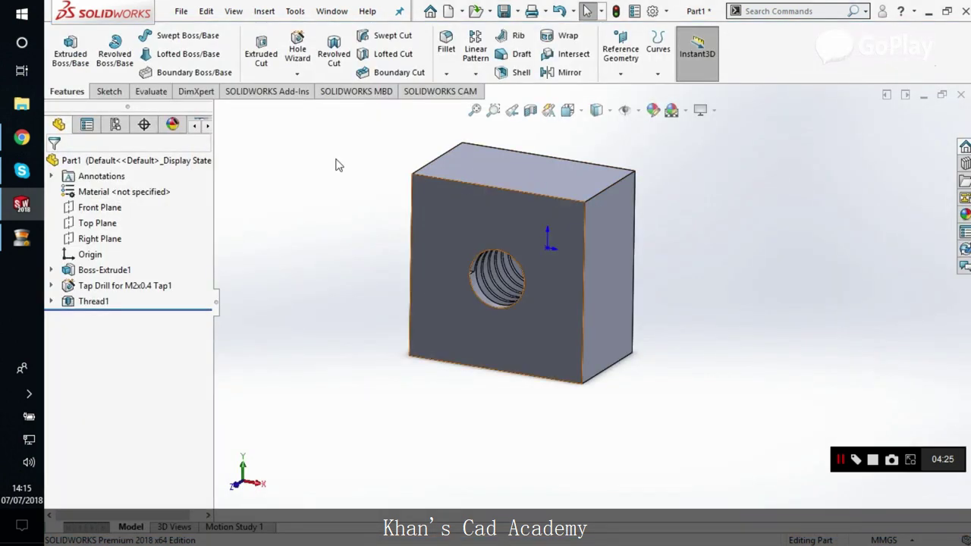
# - Make an assembly from the part, choosing to save and insert it, and set the Desktop as the save location
pyautogui.click(181, 10)
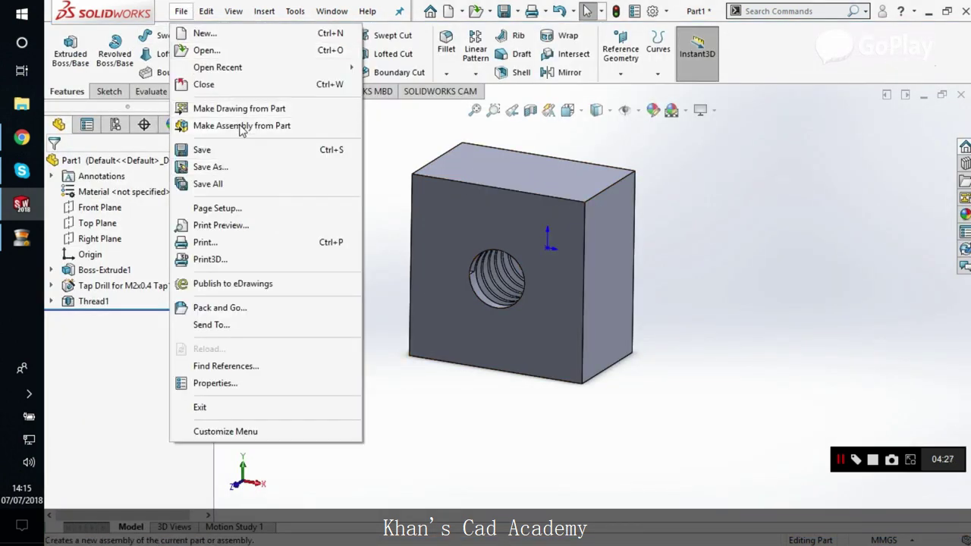
pyautogui.click(227, 124)
pyautogui.click(521, 294)
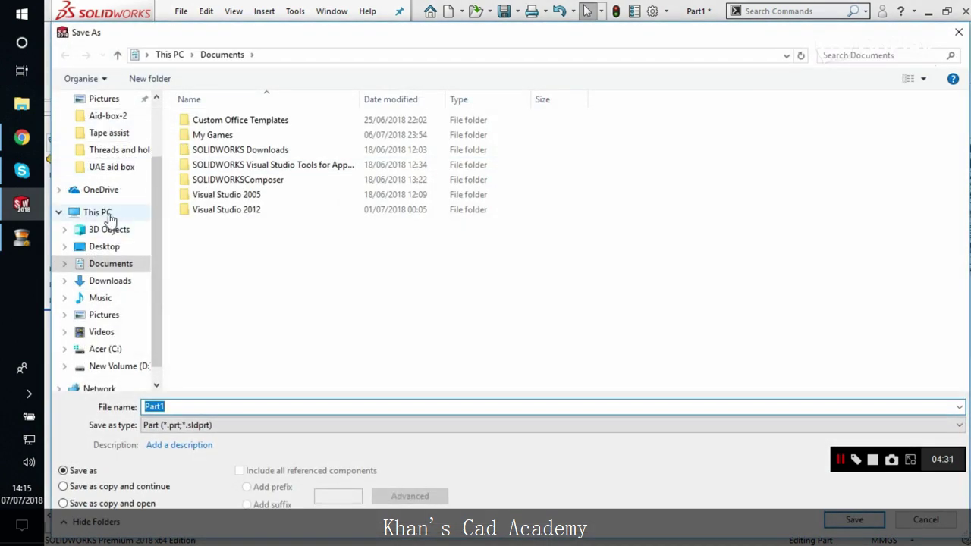
pyautogui.scroll(2, 121, 197)
pyautogui.click(103, 127)
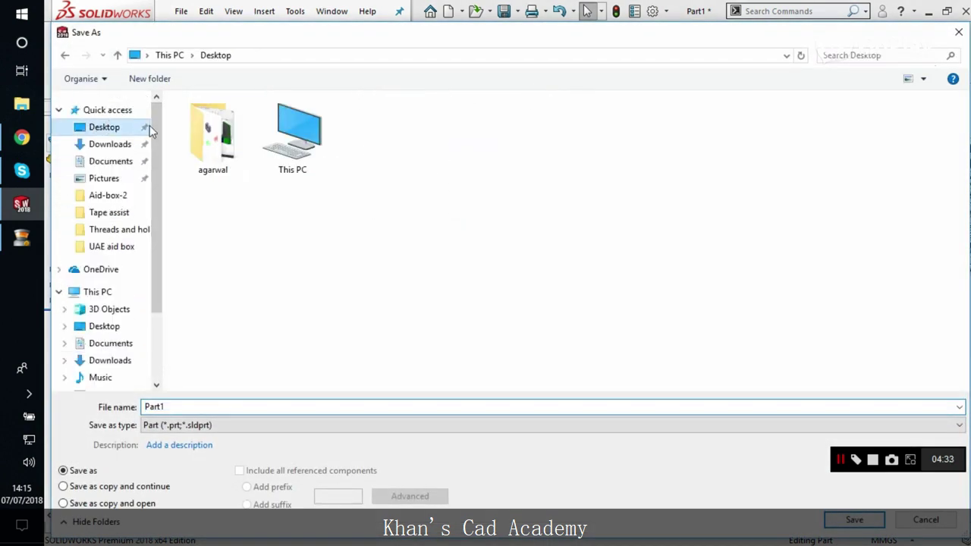
# - Create a new folder named "thread and hole wizard" on the Desktop
pyautogui.rightClick(282, 220)
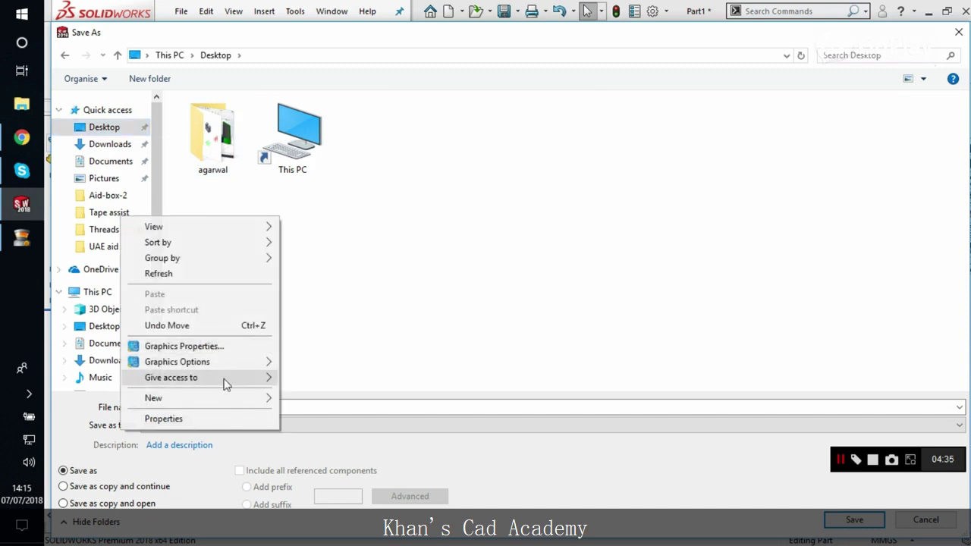
pyautogui.moveTo(286, 397)
pyautogui.click(293, 191)
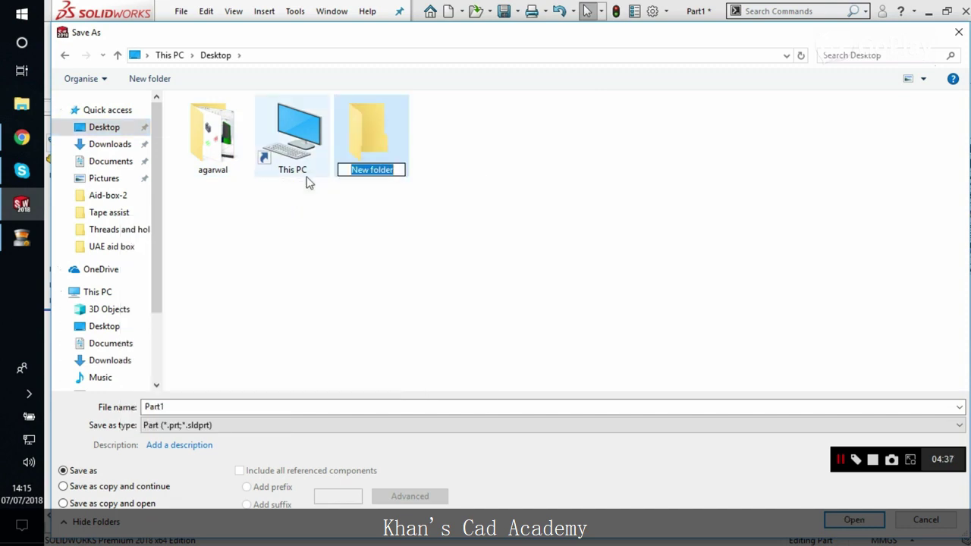
pyautogui.press('BackSpace')
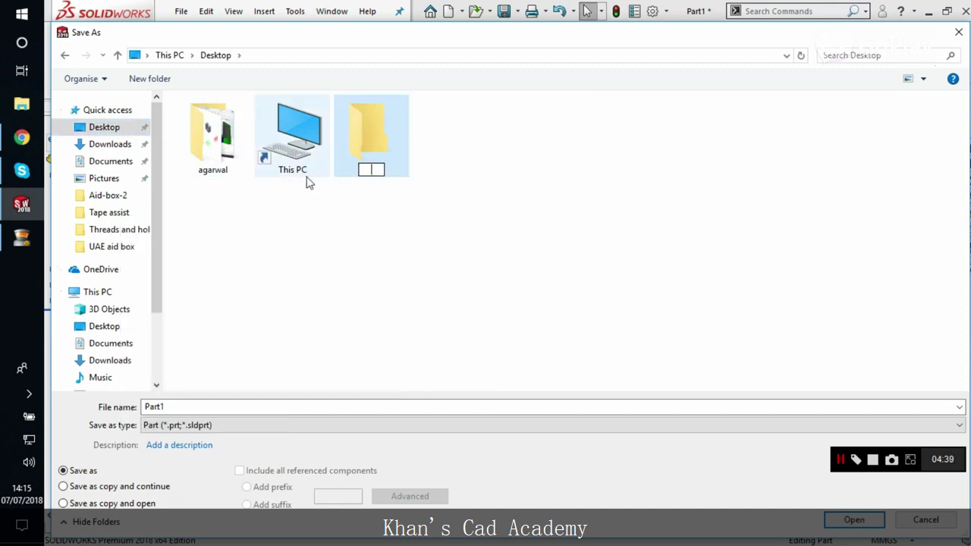
pyautogui.write('thread and hole')
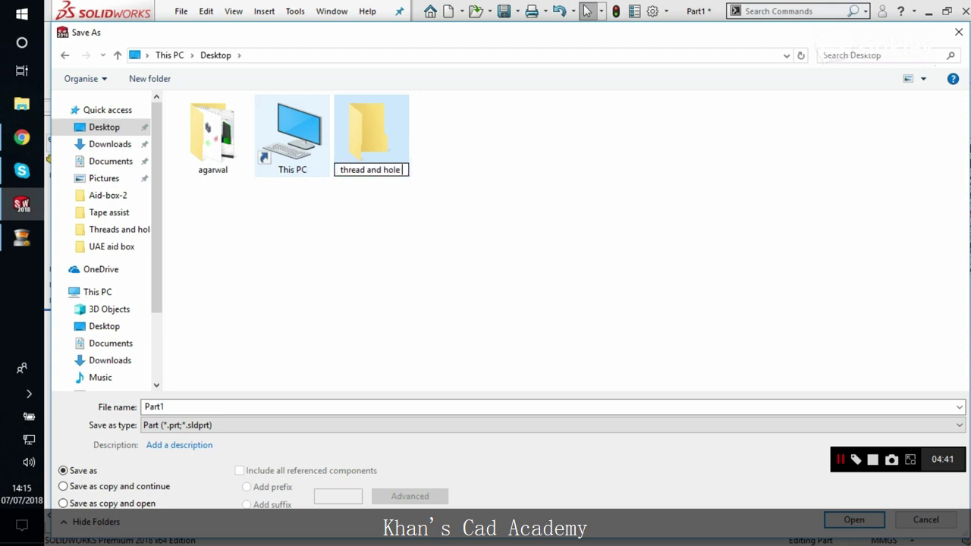
pyautogui.write(' wizard')
pyautogui.press('Return')
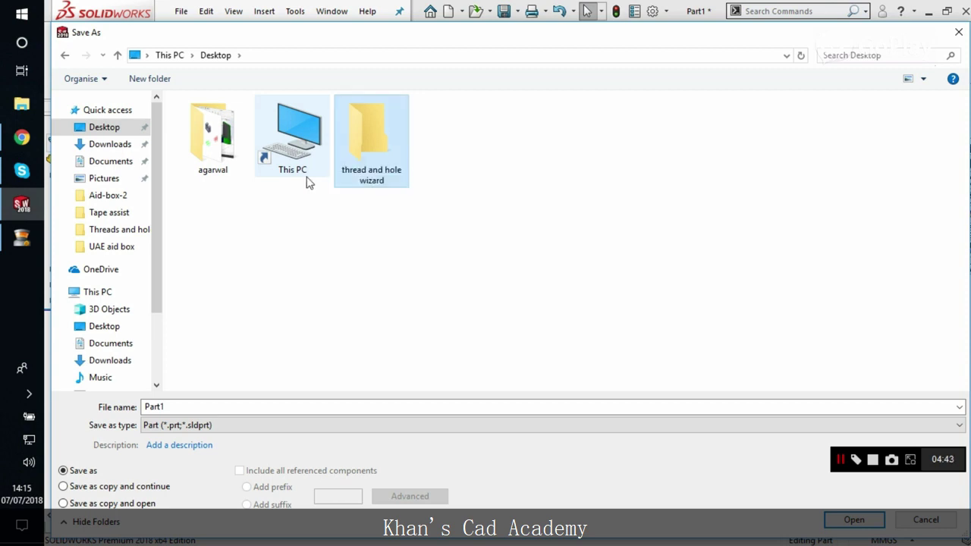
# - Rebuild and save the part as Part1 in the new folder, and continue to the assembly with a blank template
pyautogui.press('Return')
pyautogui.click(854, 519)
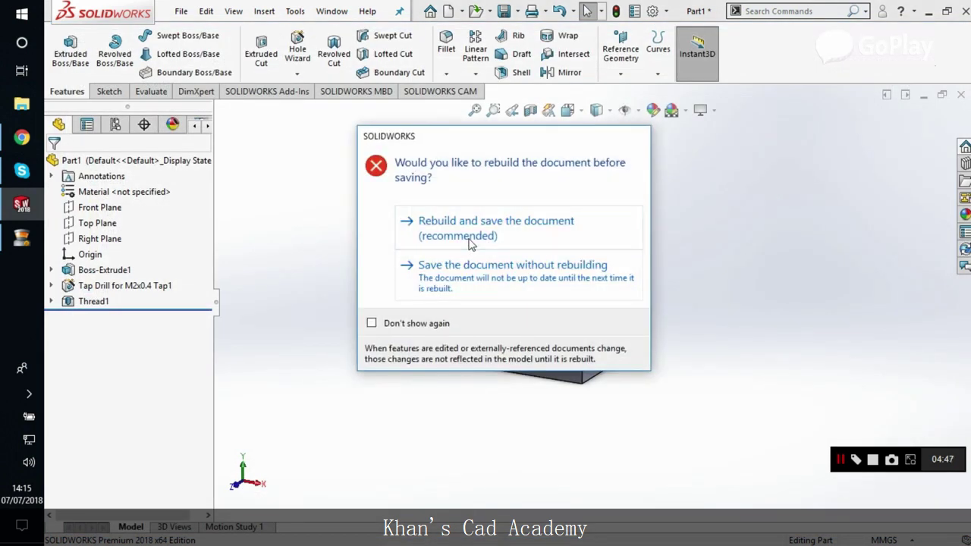
pyautogui.click(470, 241)
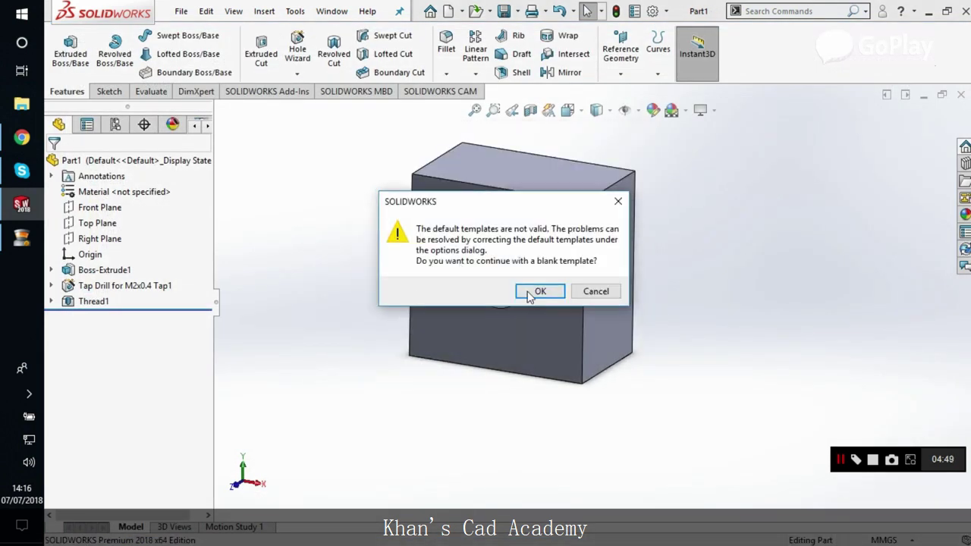
pyautogui.click(536, 295)
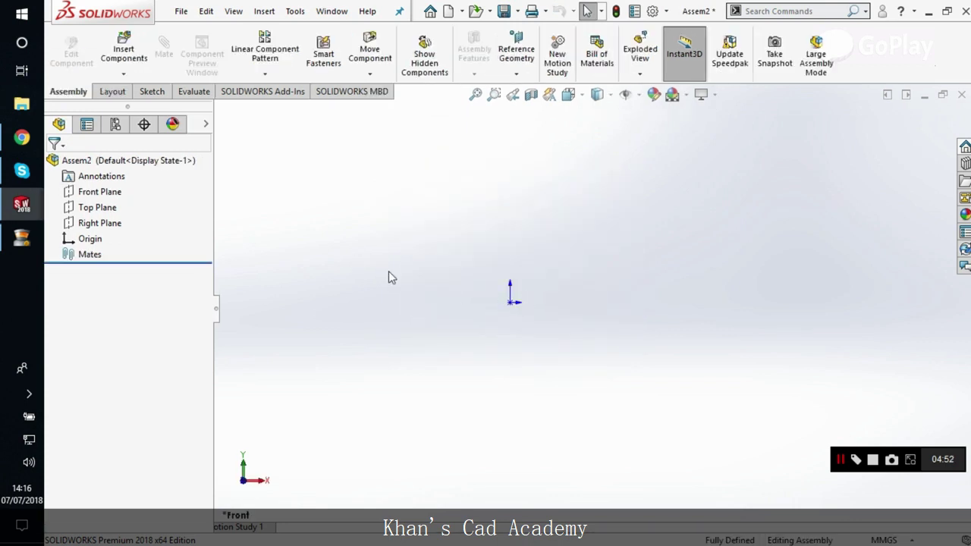
# - Insert Part1 as an existing component near the assembly's origin and show it in isometric view
pyautogui.click(264, 11)
pyautogui.moveTo(303, 33)
pyautogui.click(448, 34)
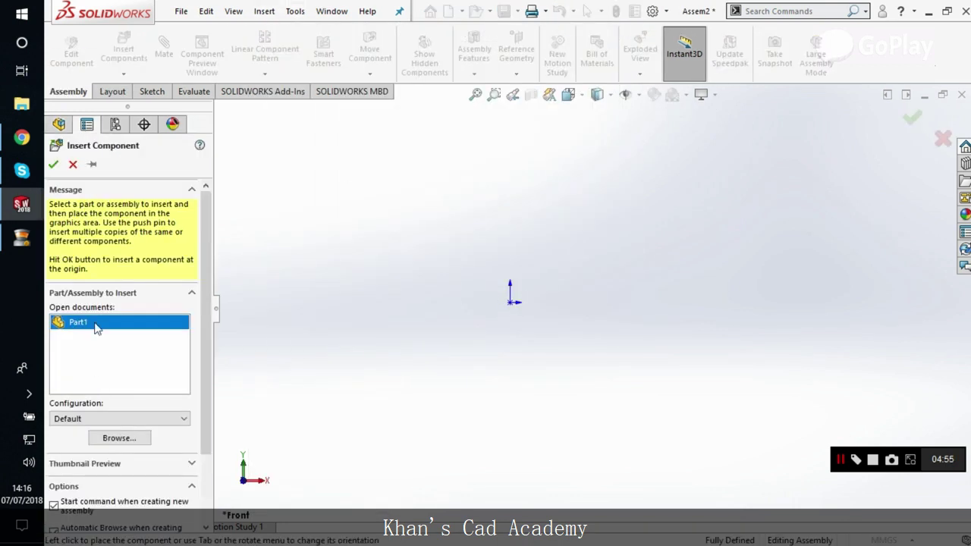
pyautogui.click(148, 324)
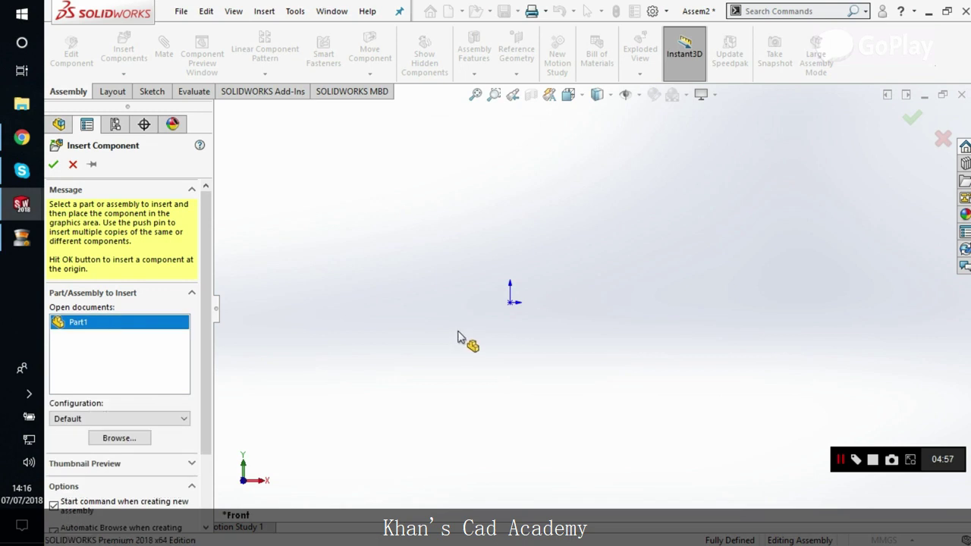
pyautogui.click(455, 331)
pyautogui.hotkey('ctrl', '7')
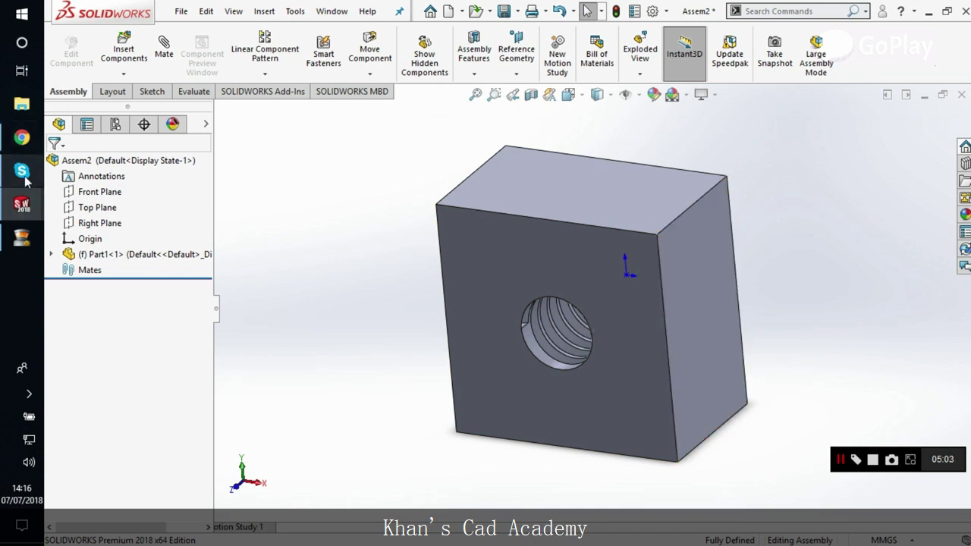
# - Switch to Chrome and open the McMaster-Carr product page for the M2 x 0.4 mm, 3 mm long black-oxide socket head screw, part 91290A010
pyautogui.click(22, 137)
pyautogui.scroll(-12, 485, 346)
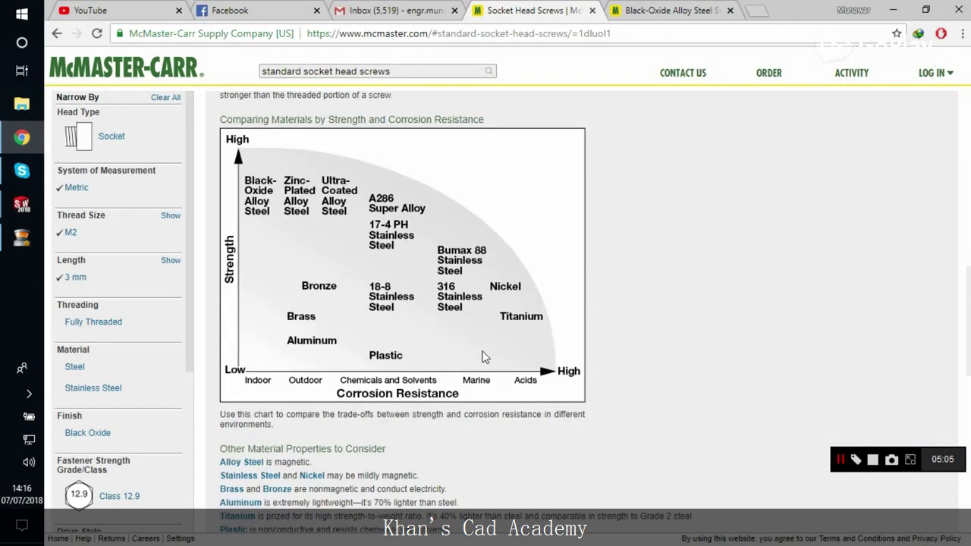
pyautogui.scroll(3, 488, 343)
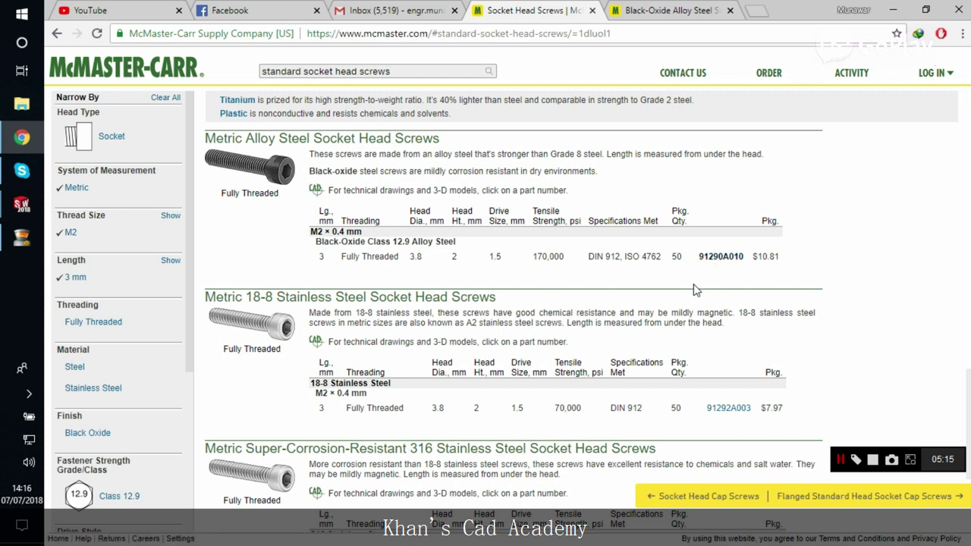
pyautogui.click(713, 259)
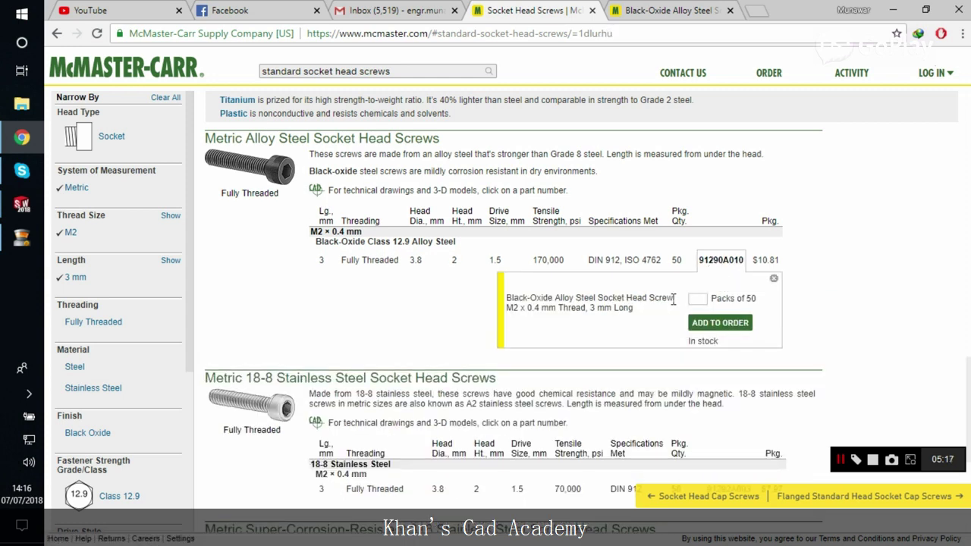
pyautogui.click(533, 279)
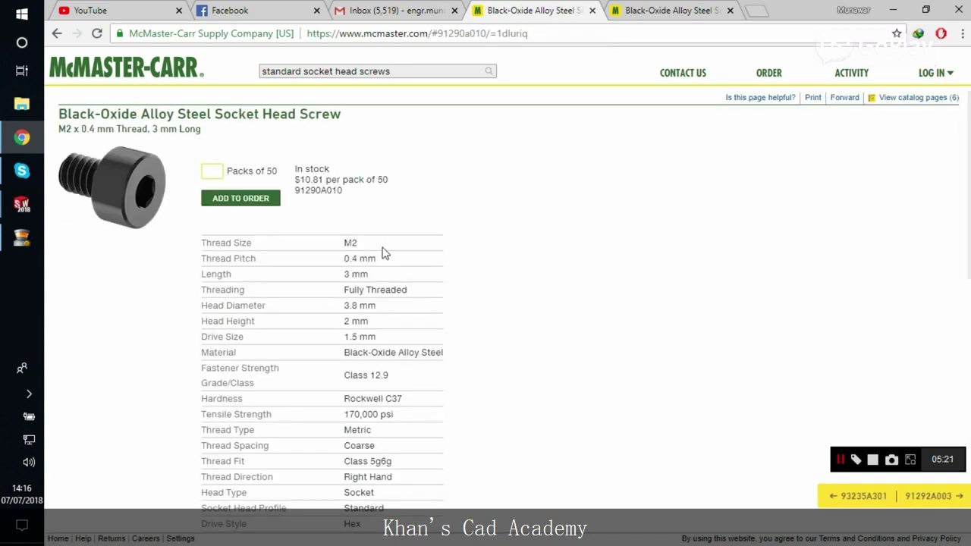
# - Choose the 3-D Solidworks format for the screw's CAD file and save the model
pyautogui.scroll(-10, 383, 253)
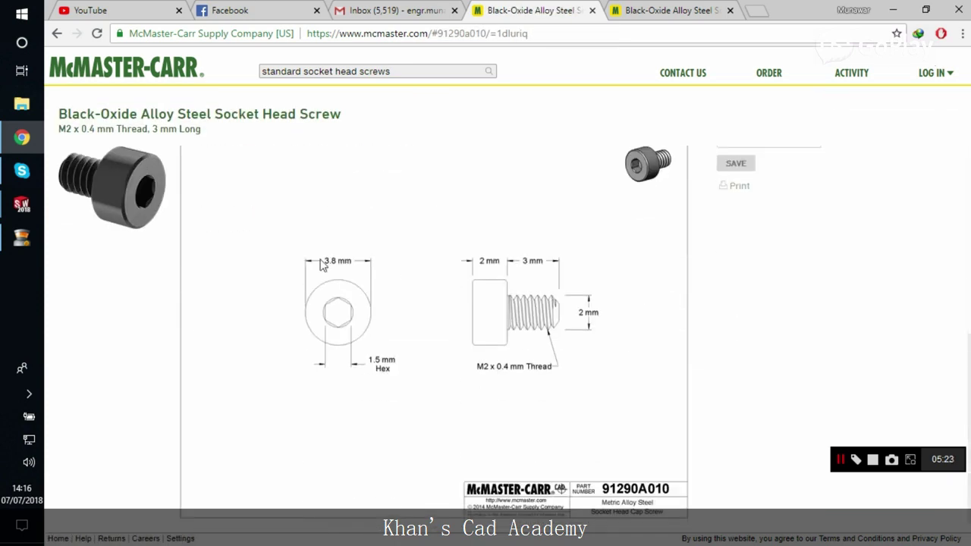
pyautogui.scroll(3, 773, 310)
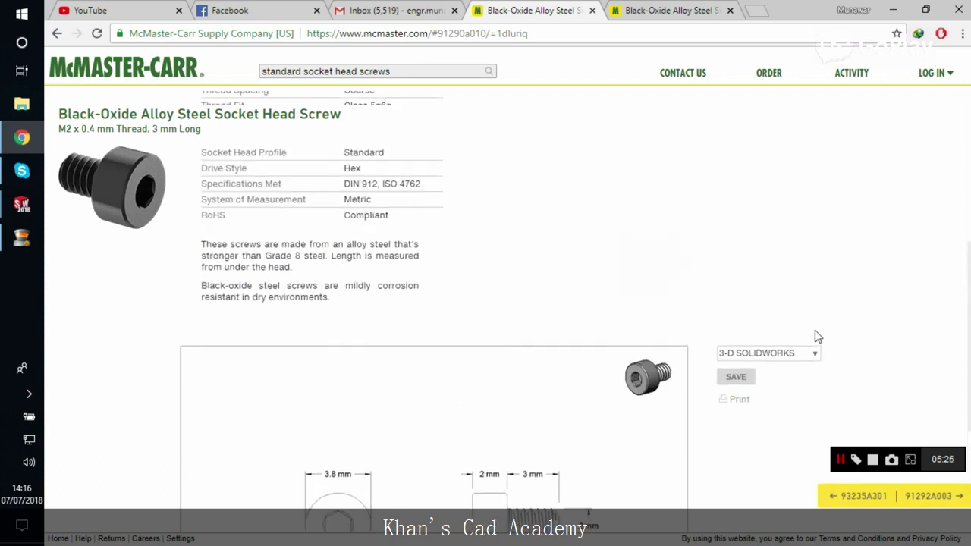
pyautogui.scroll(-2, 811, 288)
pyautogui.click(815, 212)
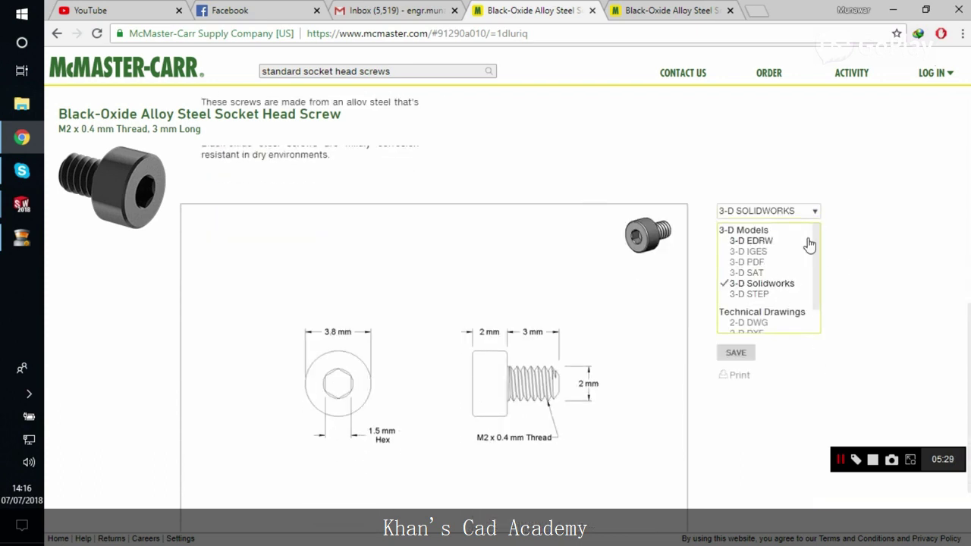
pyautogui.click(789, 286)
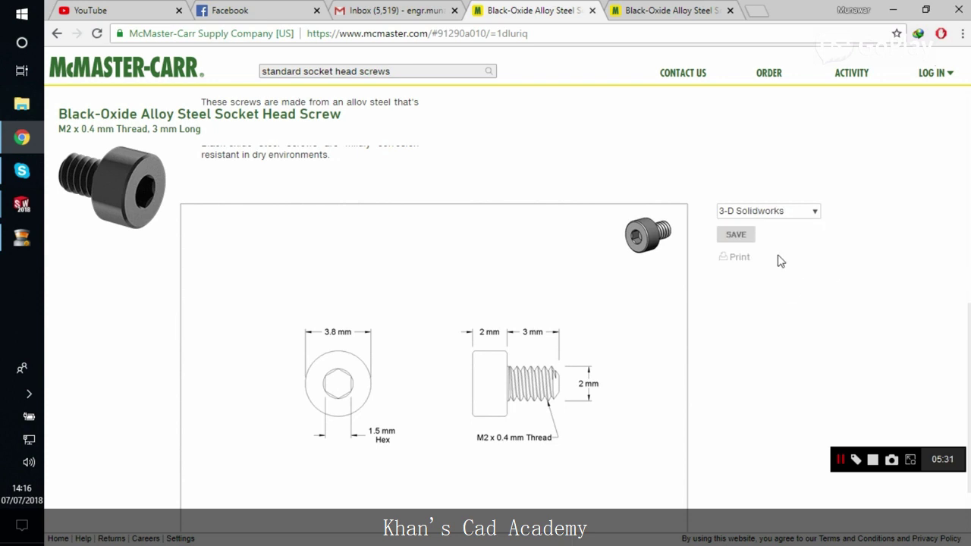
pyautogui.click(735, 236)
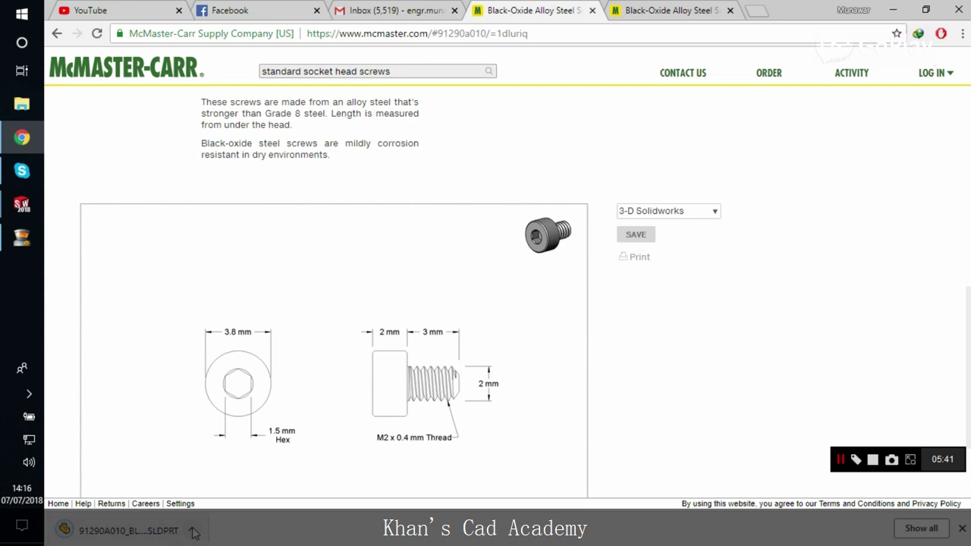
# - Show the downloaded 91290A010 screw file in its folder and insert it into the SOLIDWORKS assembly beside the block
pyautogui.click(195, 533)
pyautogui.click(231, 486)
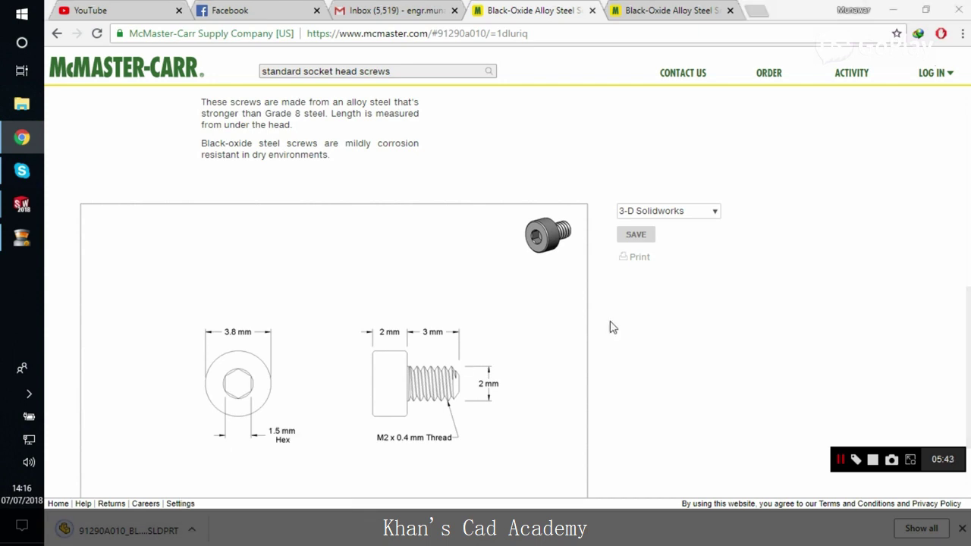
pyautogui.moveTo(470, 220); pyautogui.dragTo(222, 206)
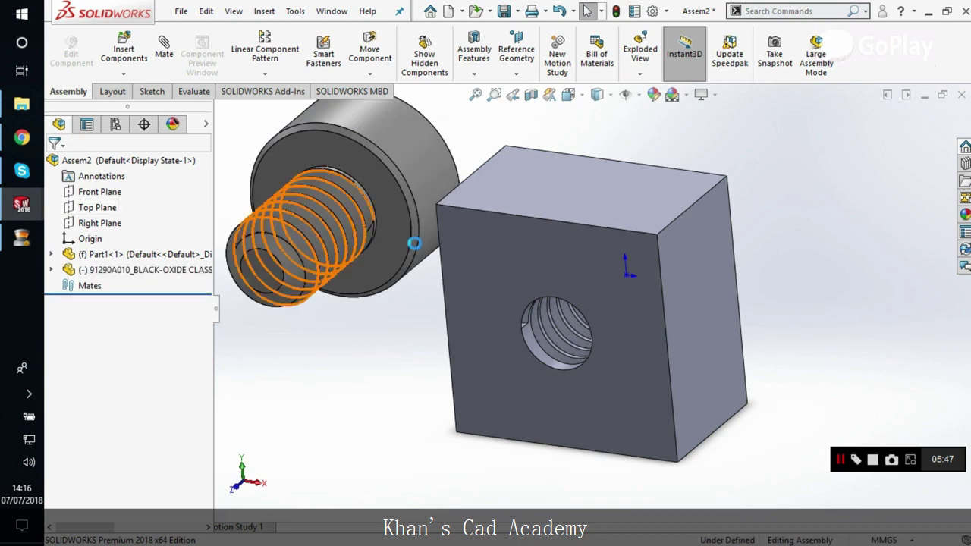
# - Rotate the screw component by Delta XYZ, with 180° about Y, and finish the Rotate Component command
pyautogui.scroll(-3, 473, 340)
pyautogui.moveTo(472, 340); pyautogui.dragTo(484, 409, button='middle')
pyautogui.moveTo(536, 381); pyautogui.dragTo(580, 426, button='middle')
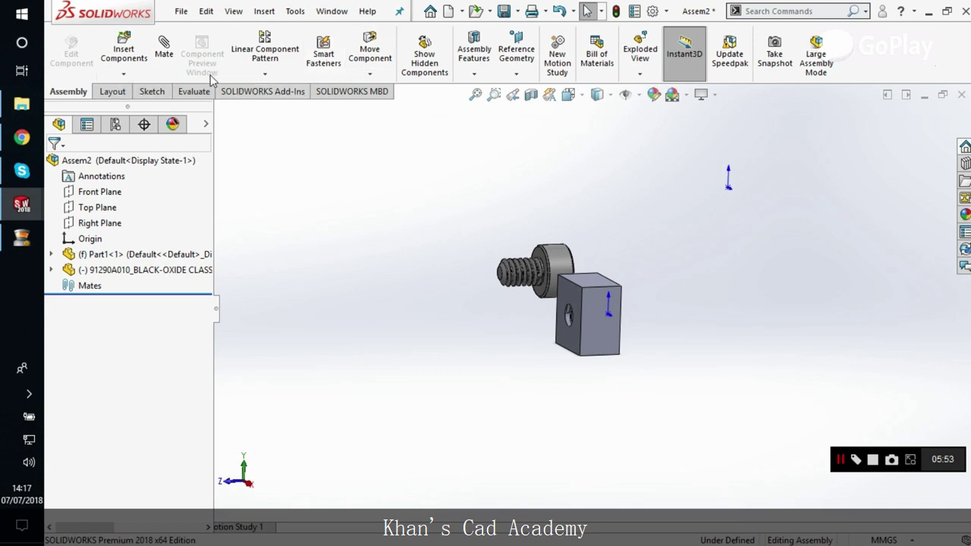
pyautogui.click(369, 74)
pyautogui.click(379, 108)
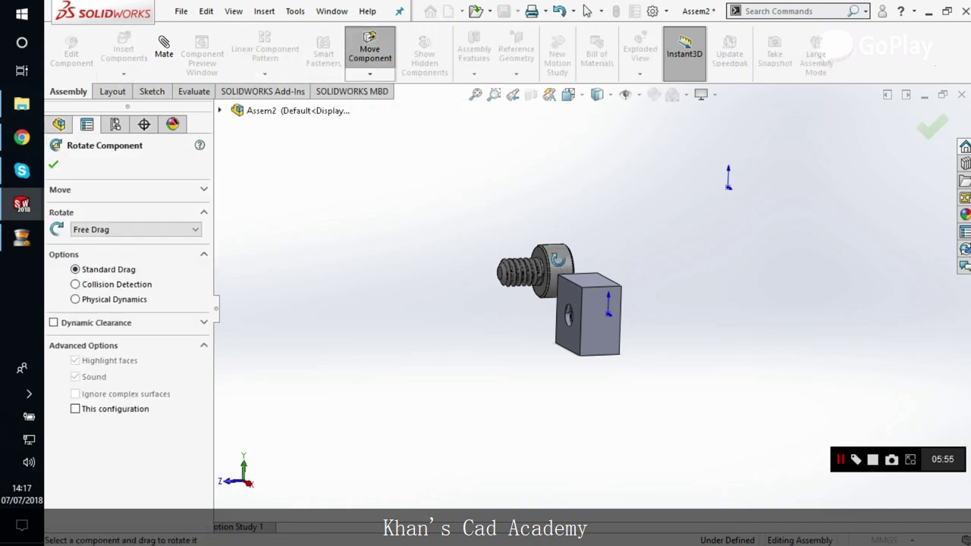
pyautogui.click(108, 232)
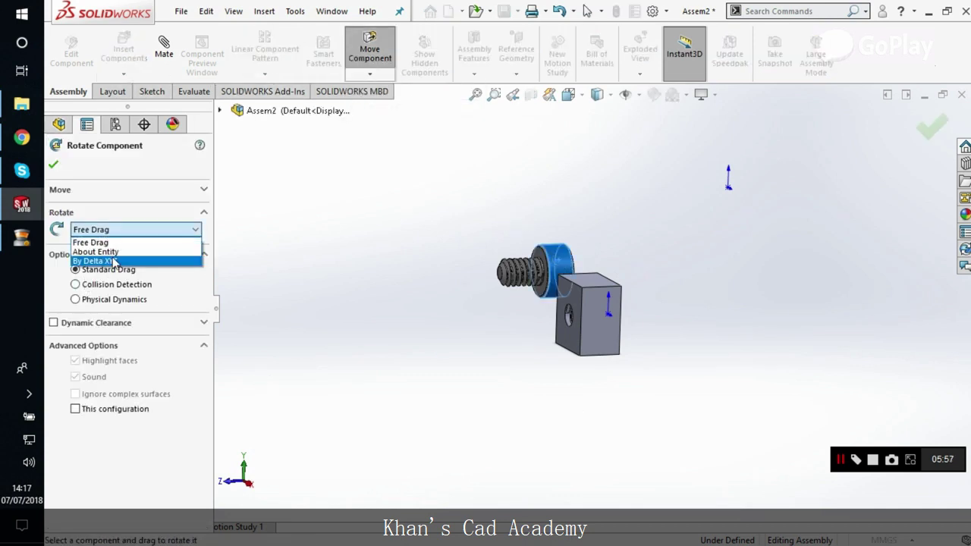
pyautogui.click(114, 262)
pyautogui.click(121, 271)
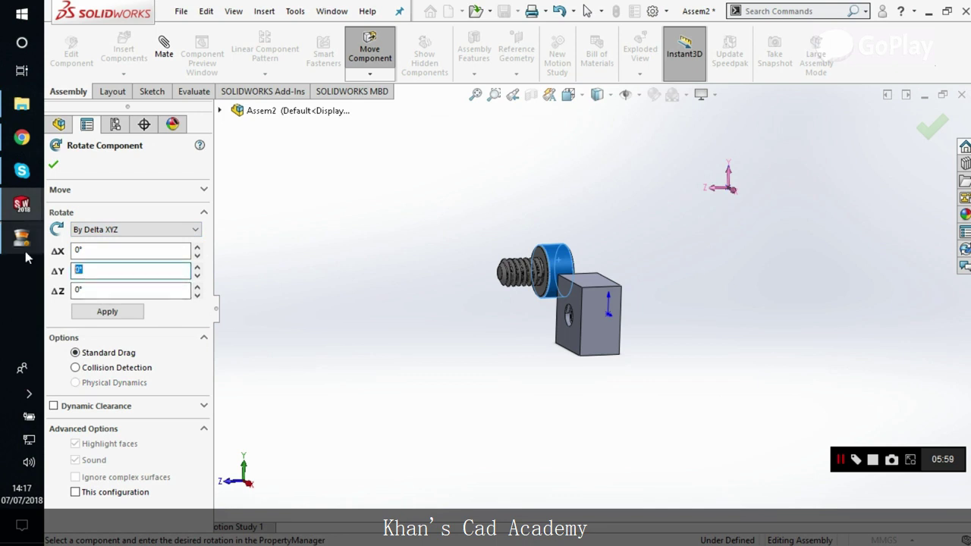
pyautogui.write('180')
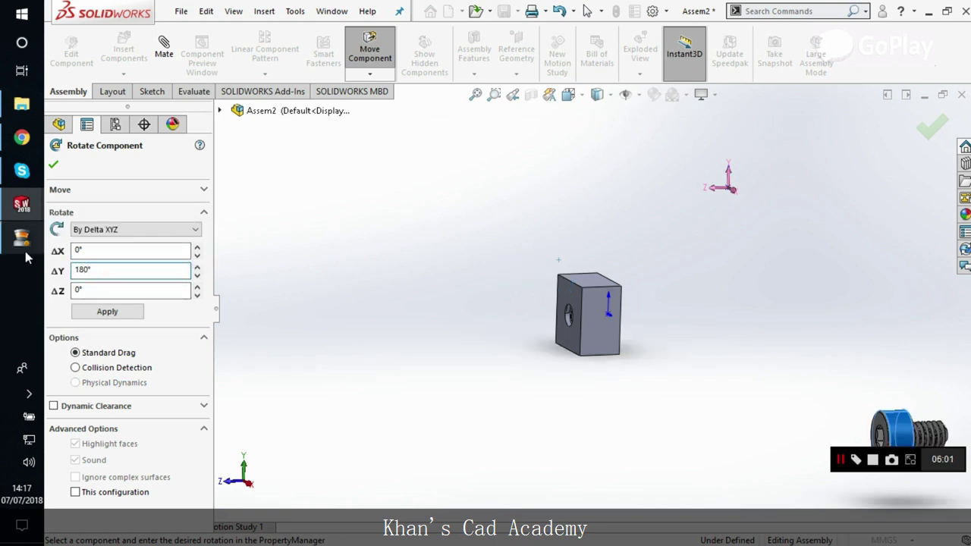
pyautogui.click(54, 164)
# - Move the screw close to the block, on the side facing its threaded hole
pyautogui.scroll(3, 569, 299)
pyautogui.moveTo(767, 379); pyautogui.dragTo(516, 334)
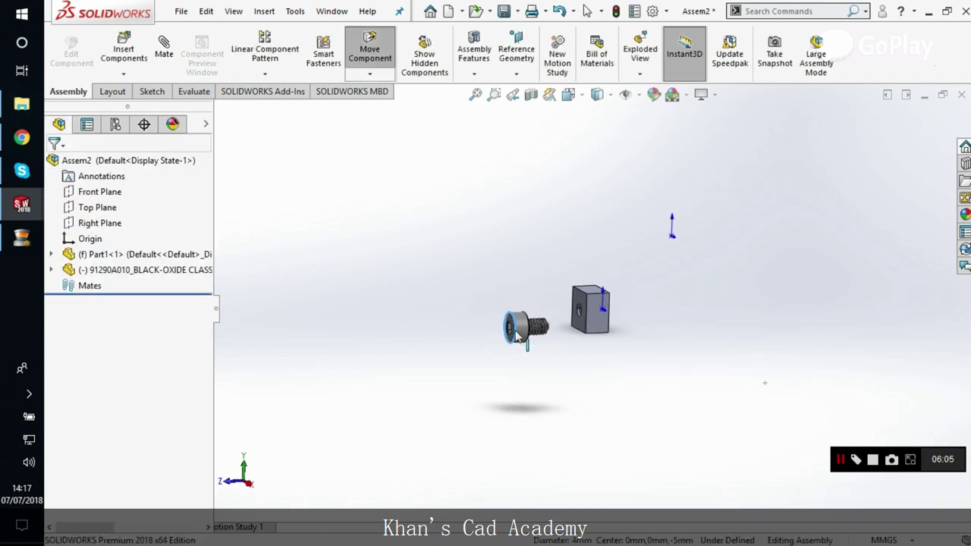
pyautogui.scroll(-3, 630, 332)
pyautogui.scroll(3, 596, 336)
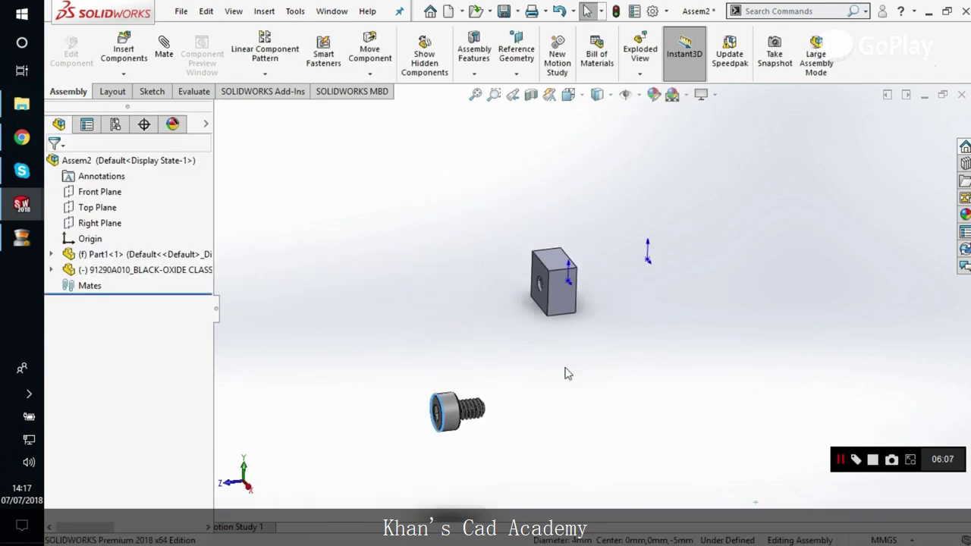
# - Open the screw component from the assembly in its own part window and show its head and thread from the side
pyautogui.rightClick(462, 413)
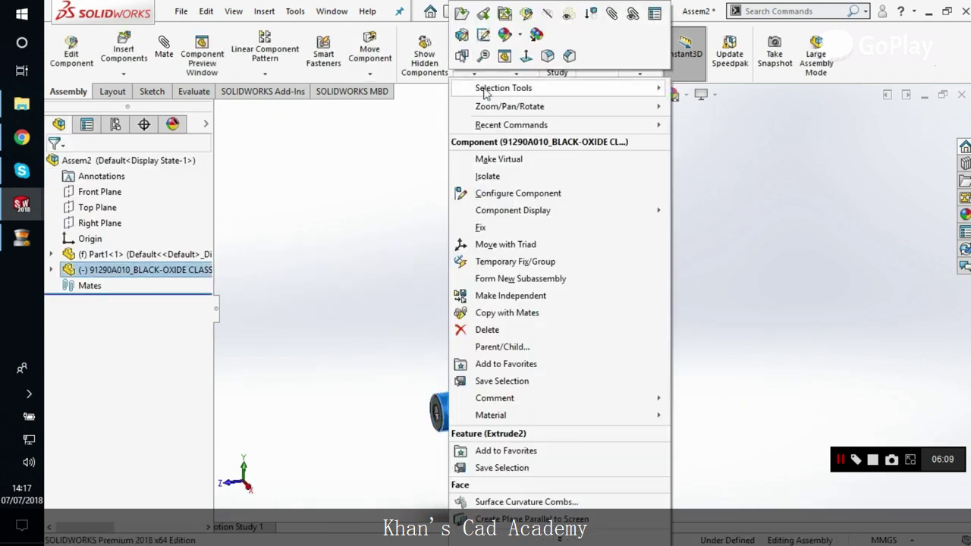
pyautogui.click(464, 22)
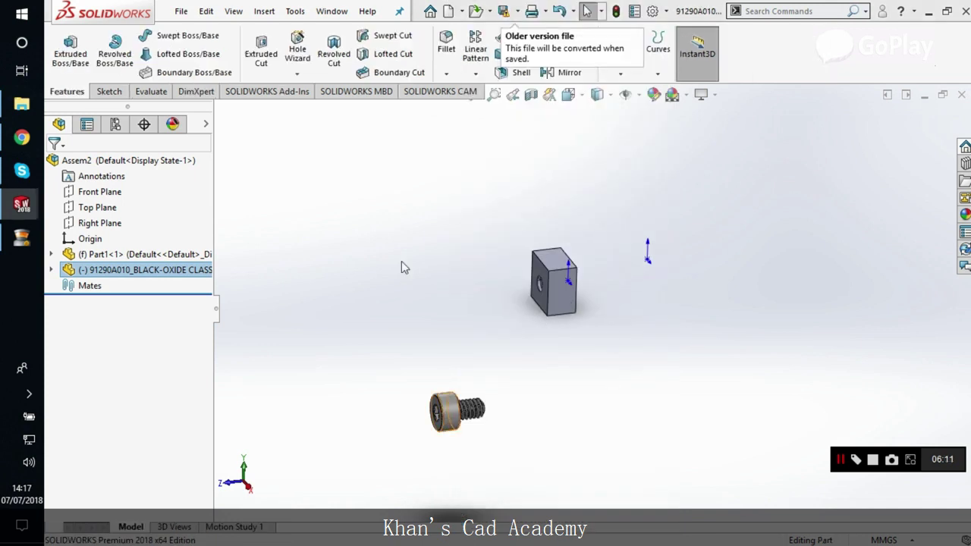
pyautogui.click(598, 293)
pyautogui.scroll(-5, 669, 373)
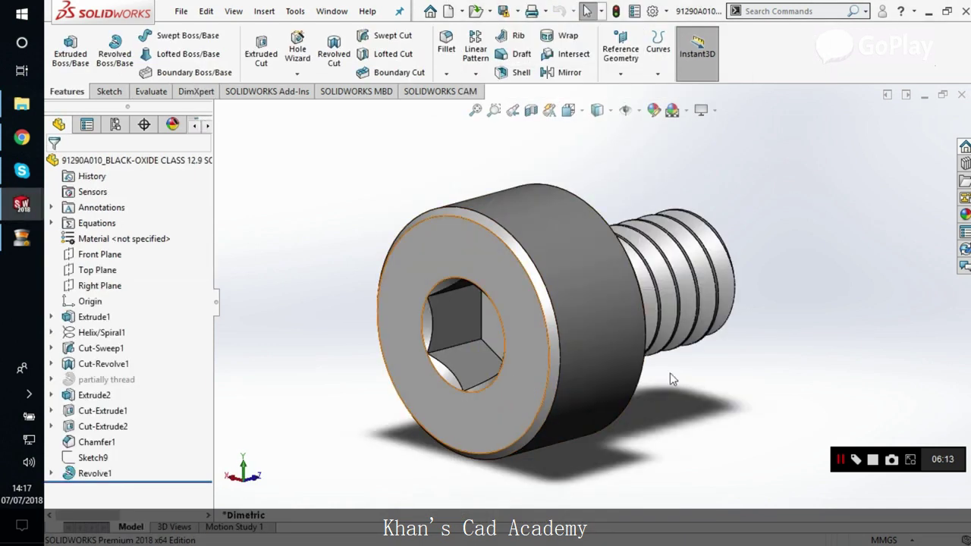
pyautogui.scroll(5, 705, 215)
pyautogui.moveTo(669, 213); pyautogui.dragTo(654, 152, button='middle')
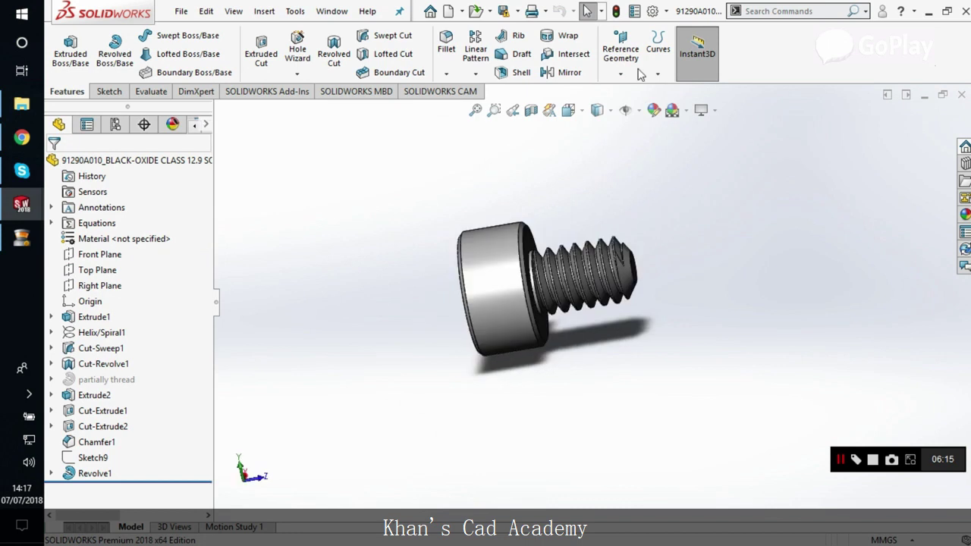
# - Create a reference axis through the screw from the cylindrical face of its head
pyautogui.click(620, 74)
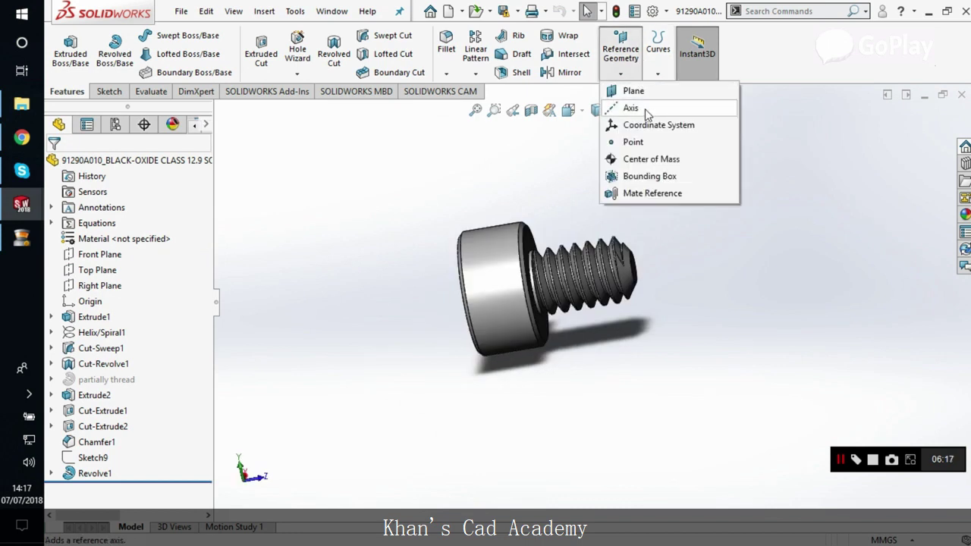
pyautogui.click(632, 106)
pyautogui.click(492, 313)
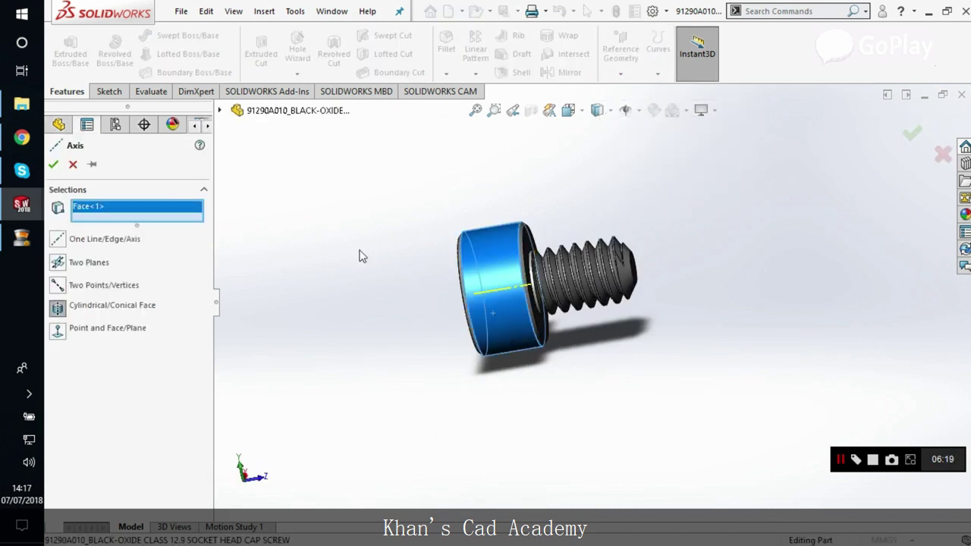
pyautogui.moveTo(359, 256); pyautogui.dragTo(167, 231, button='middle')
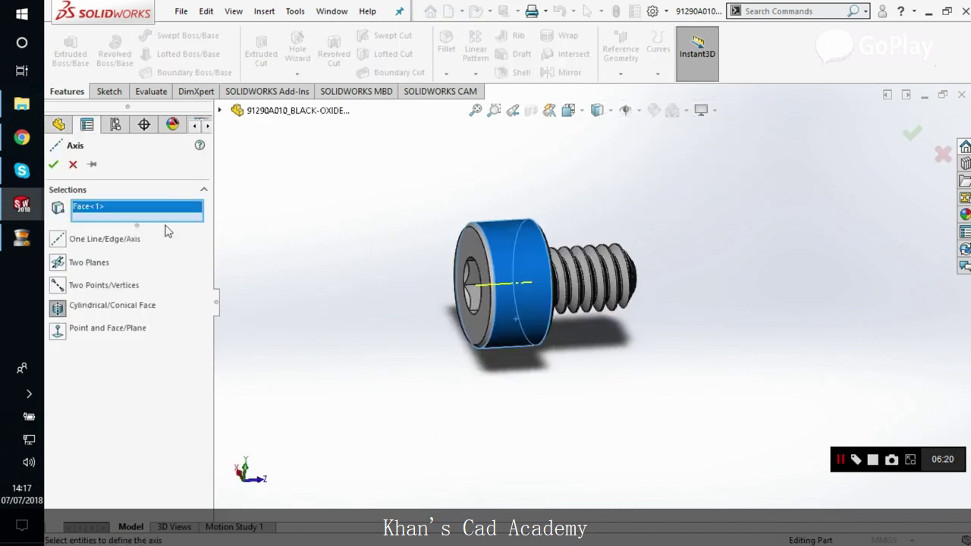
pyautogui.click(53, 164)
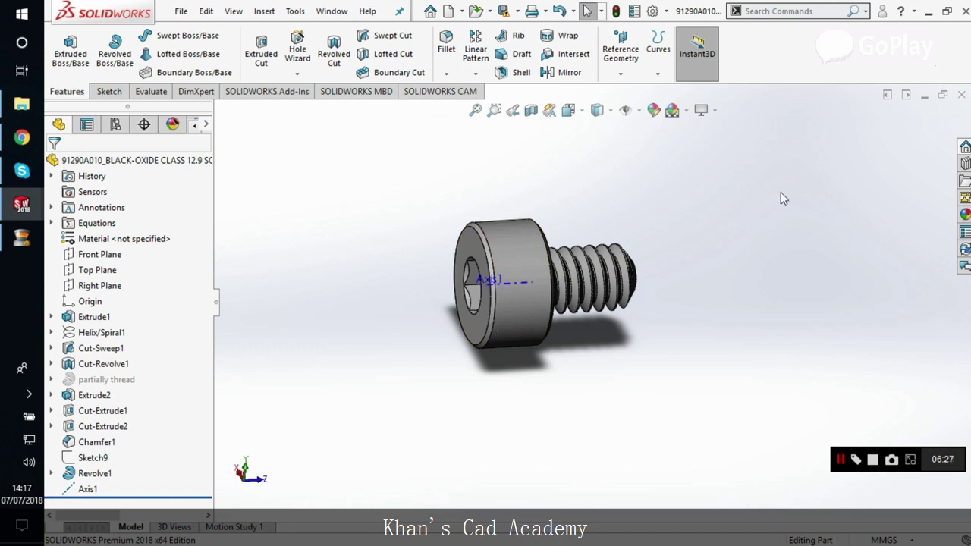
# - Return to the assembly and rebuild it with the changed screw, and open the block Part1 in its own window
pyautogui.click(924, 97)
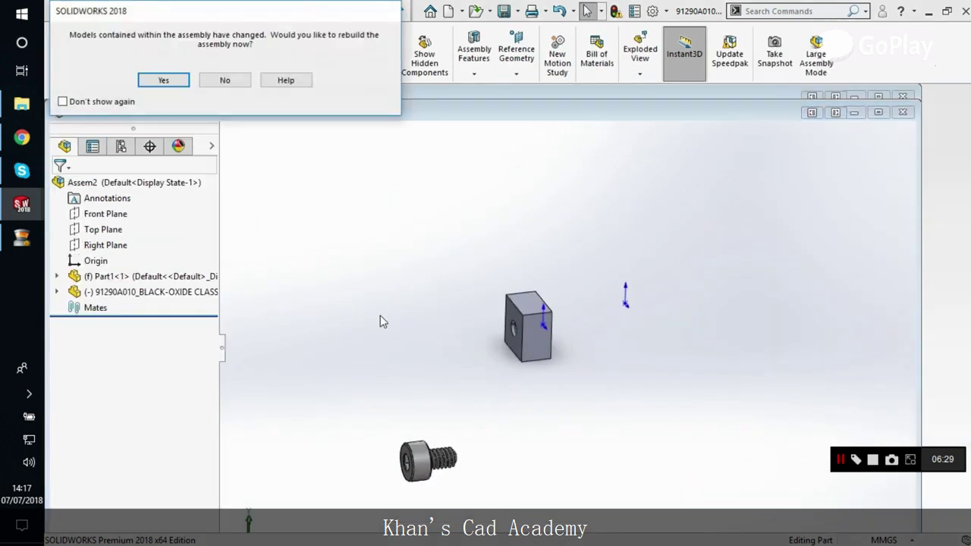
pyautogui.click(167, 80)
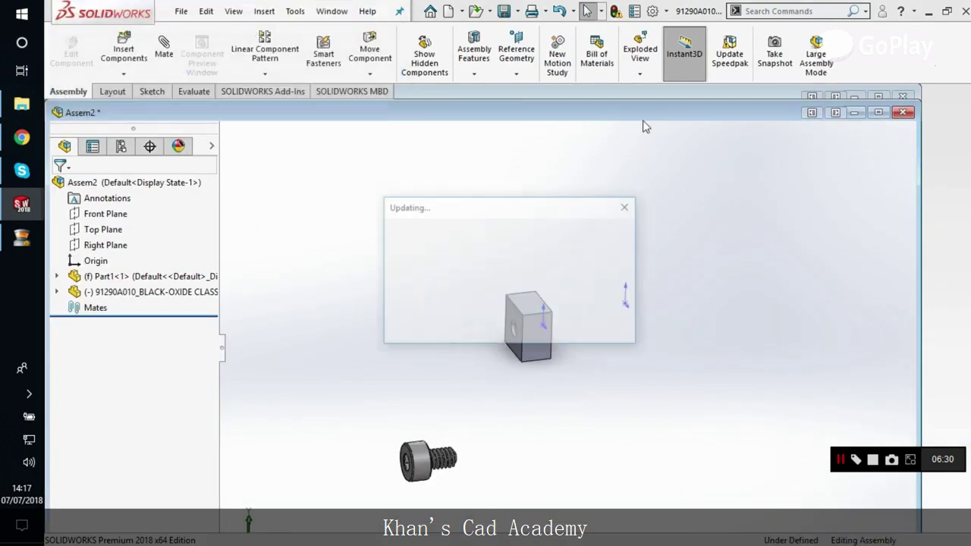
pyautogui.click(878, 112)
pyautogui.rightClick(565, 300)
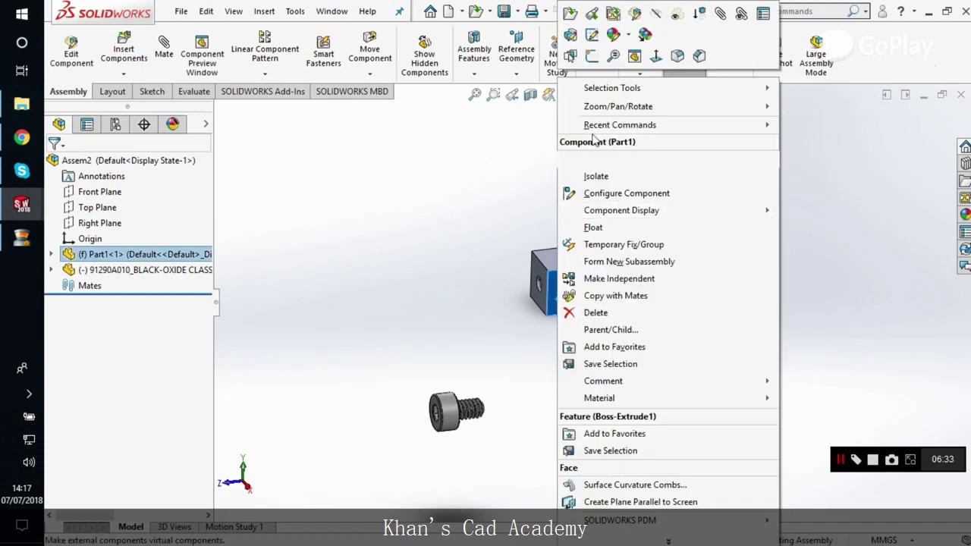
pyautogui.click(572, 18)
pyautogui.click(627, 61)
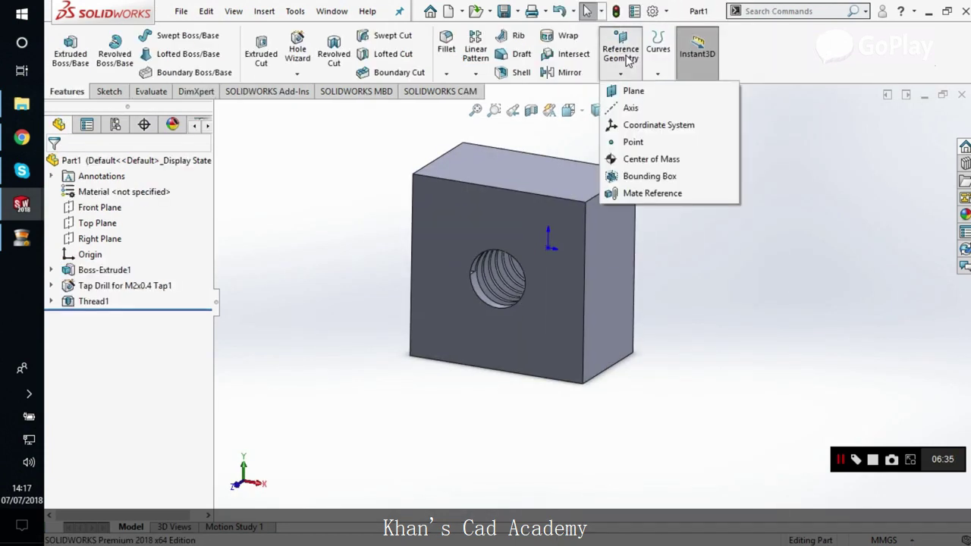
pyautogui.click(631, 107)
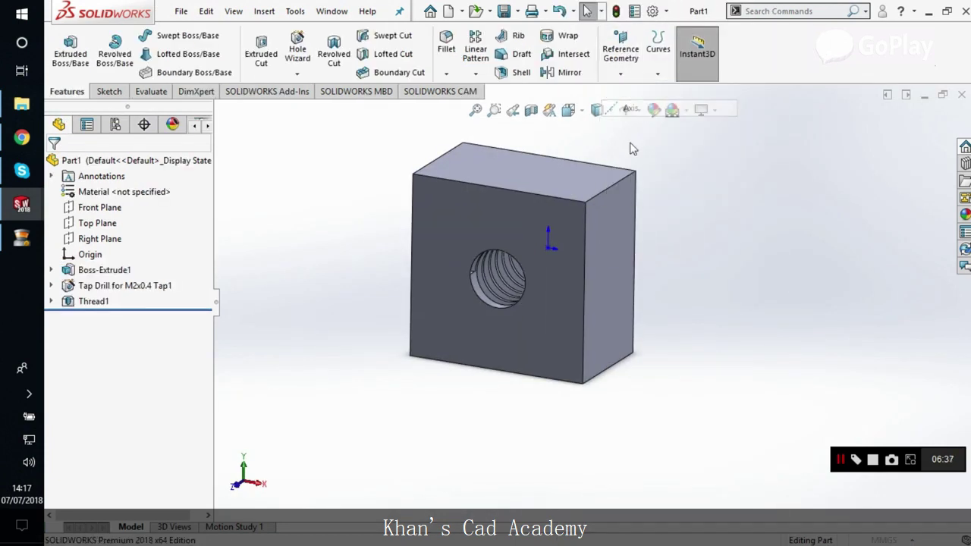
pyautogui.click(491, 295)
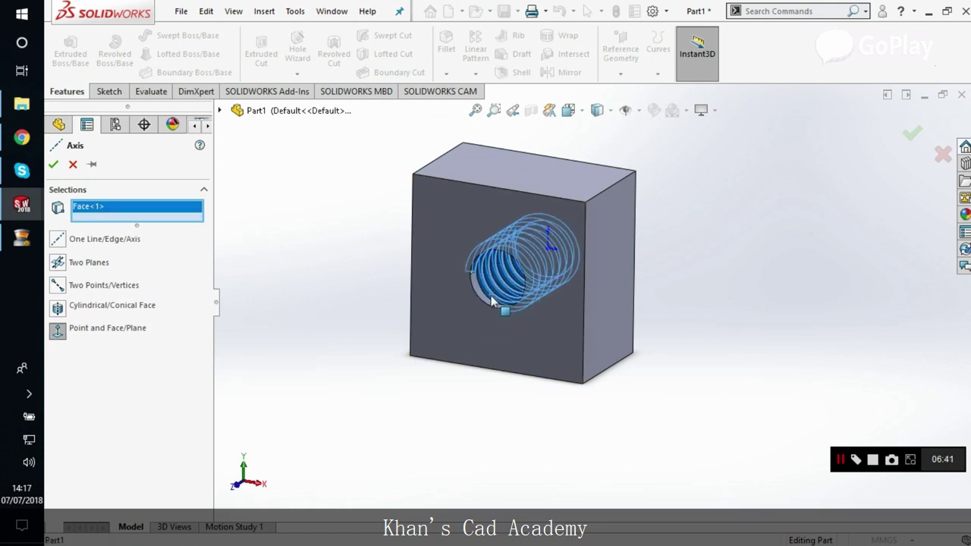
pyautogui.click(491, 295)
pyautogui.scroll(-3, 491, 295)
pyautogui.moveTo(490, 295); pyautogui.dragTo(444, 237, button='middle')
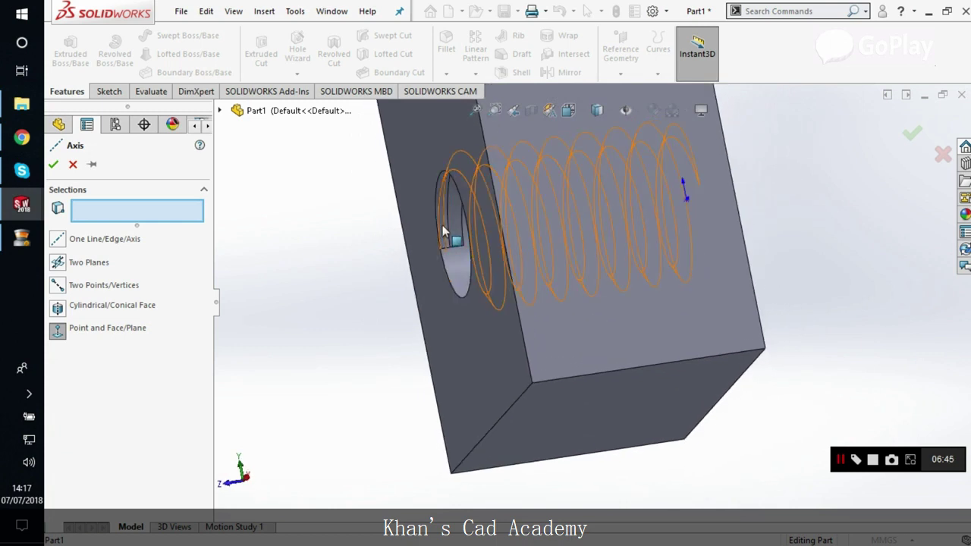
pyautogui.click(445, 224)
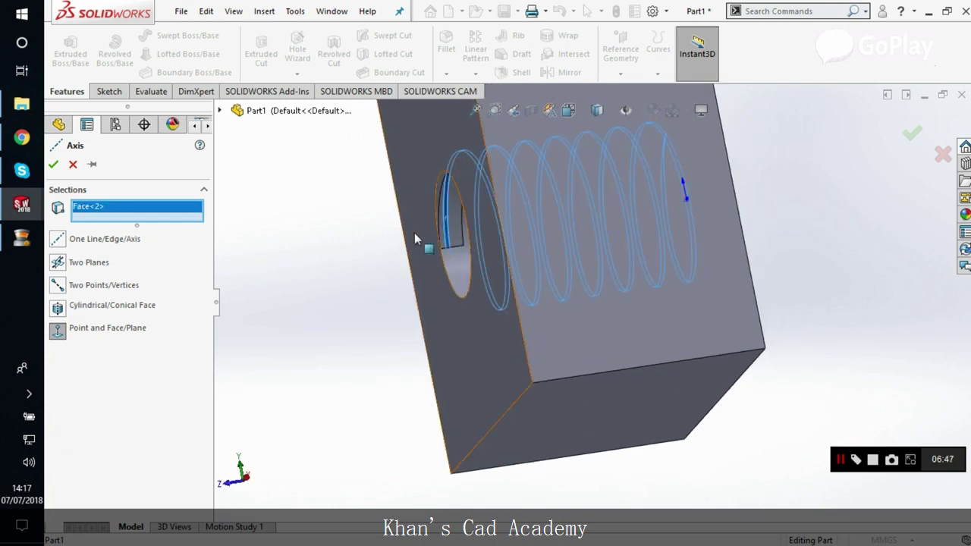
pyautogui.click(53, 164)
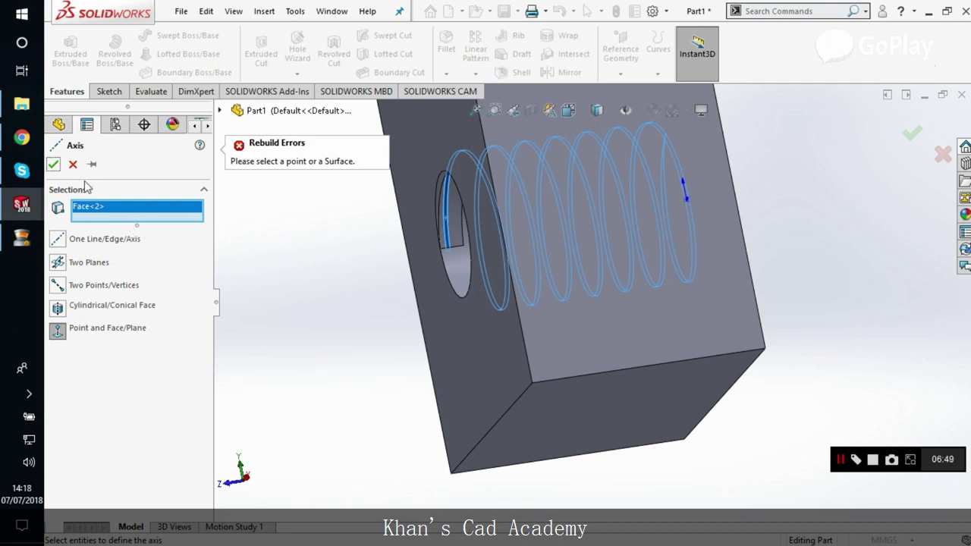
pyautogui.click(73, 163)
# - Create a reference axis through the block's tapped hole from the hole's cylindrical face
pyautogui.press('f')
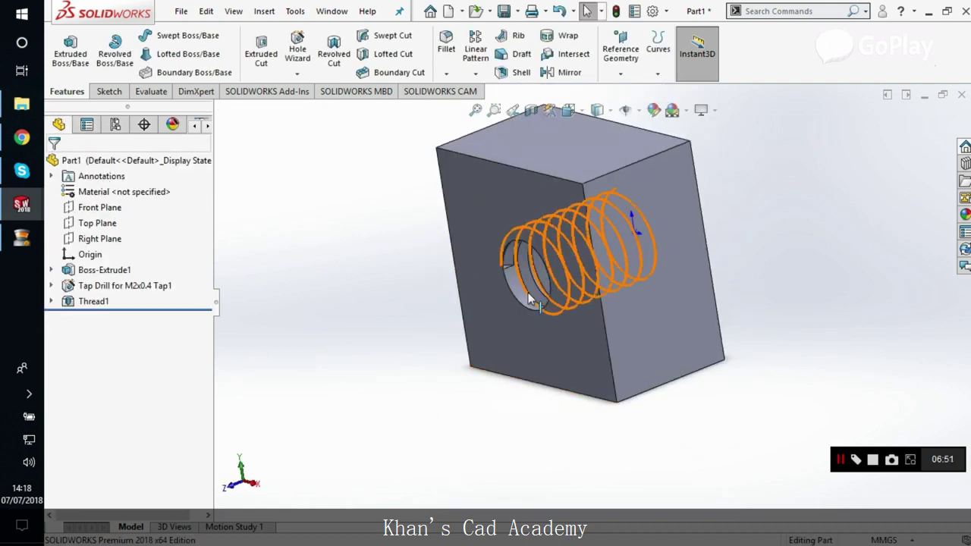
pyautogui.click(525, 295)
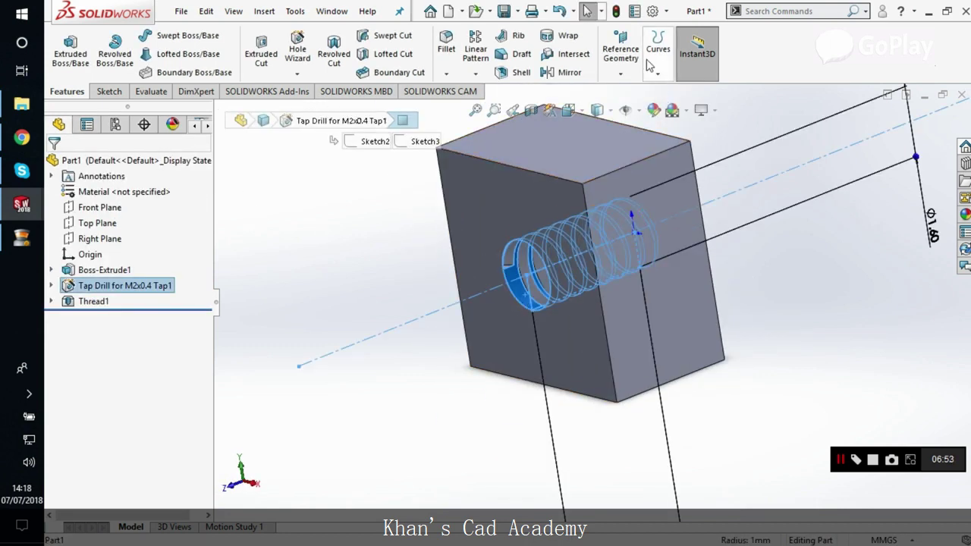
pyautogui.click(621, 54)
pyautogui.click(645, 108)
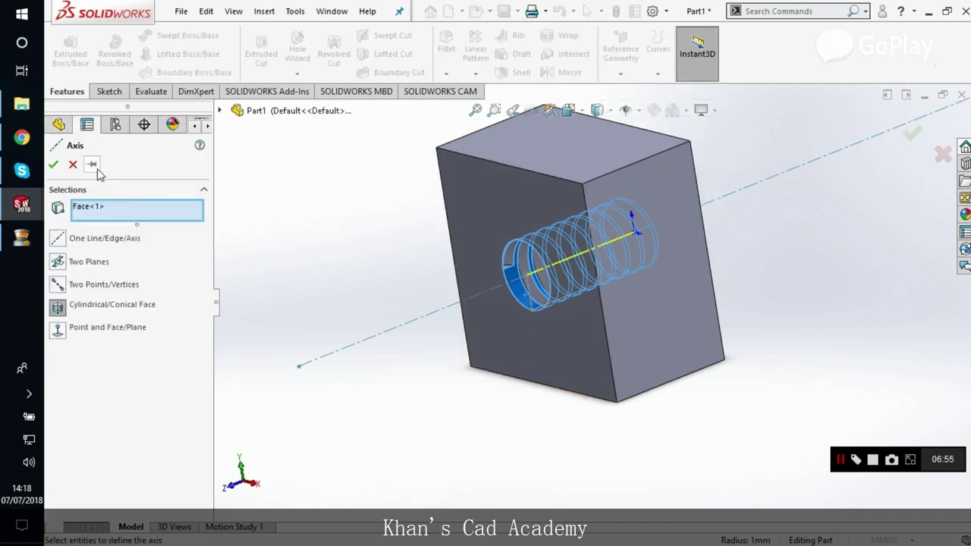
pyautogui.click(53, 164)
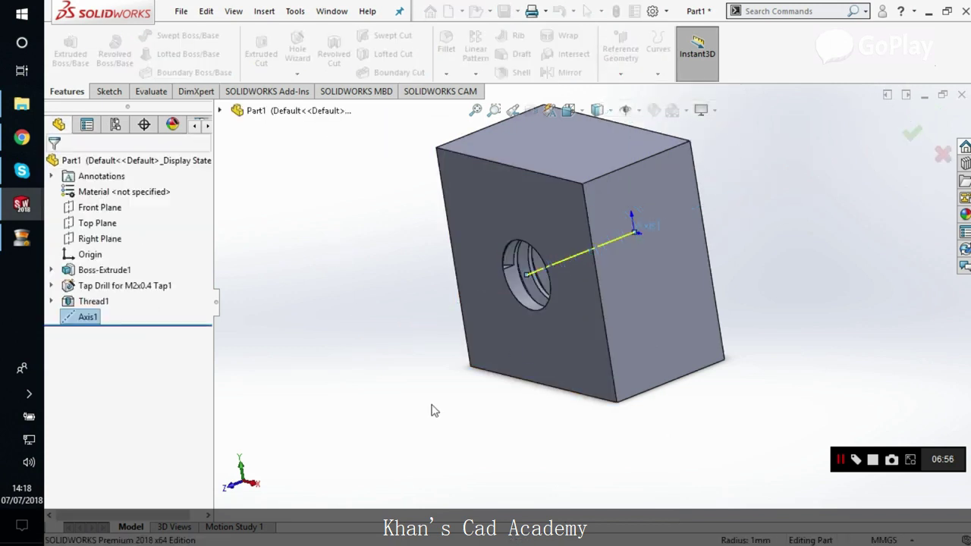
# - Return to the assembly with the changed block and turn on the visibility of axes
pyautogui.click(924, 95)
pyautogui.click(164, 81)
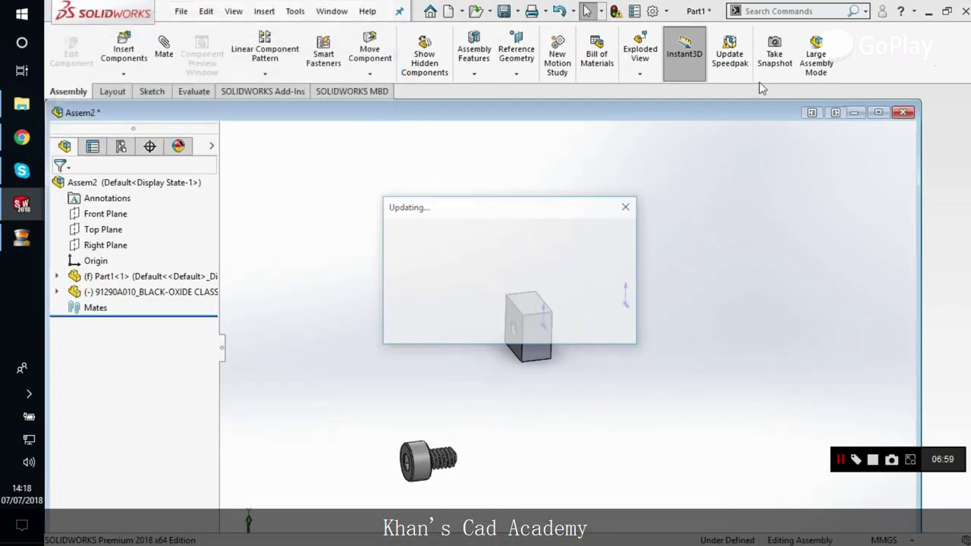
pyautogui.click(880, 112)
pyautogui.moveTo(581, 357); pyautogui.dragTo(566, 307, button='middle')
pyautogui.click(638, 95)
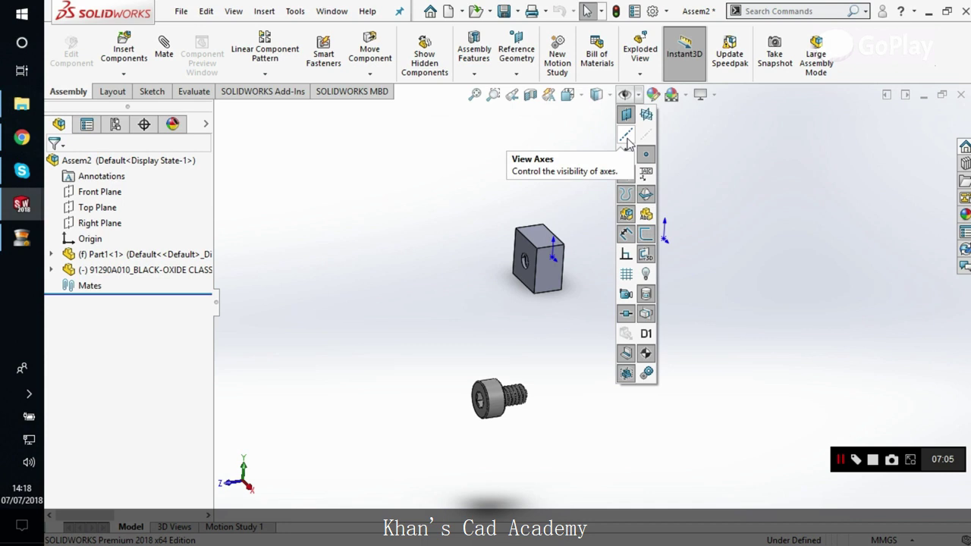
pyautogui.click(626, 137)
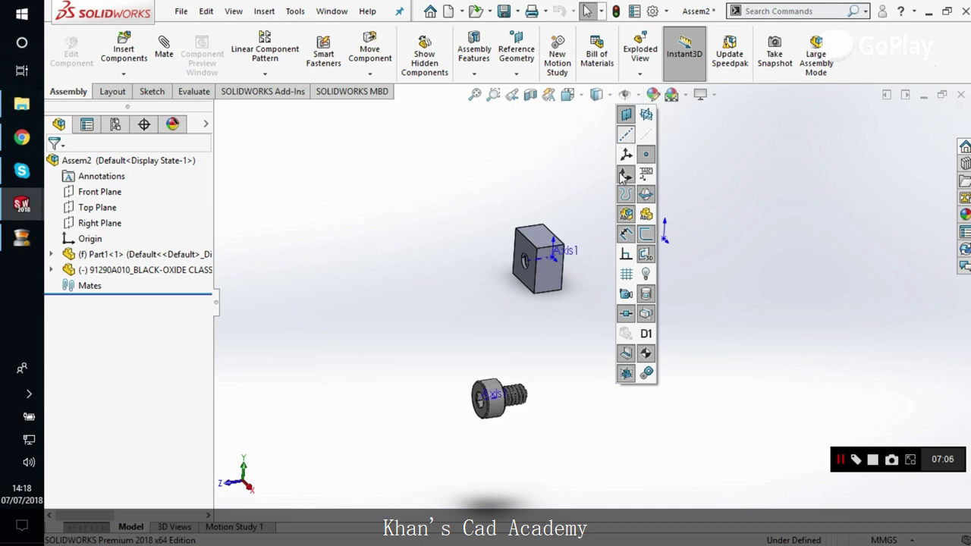
# - Mate the screw's axis coincident with the axis of the block's threaded hole
pyautogui.click(167, 66)
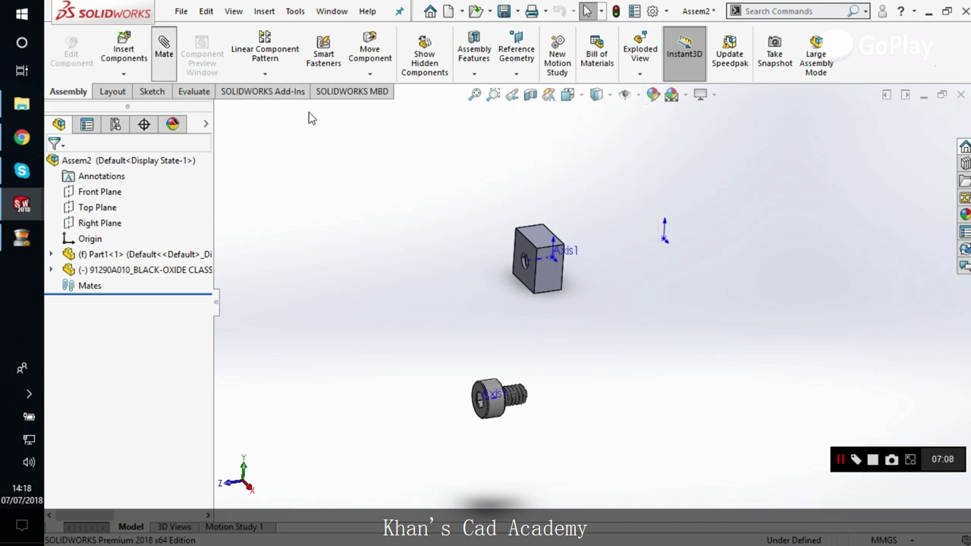
pyautogui.click(496, 396)
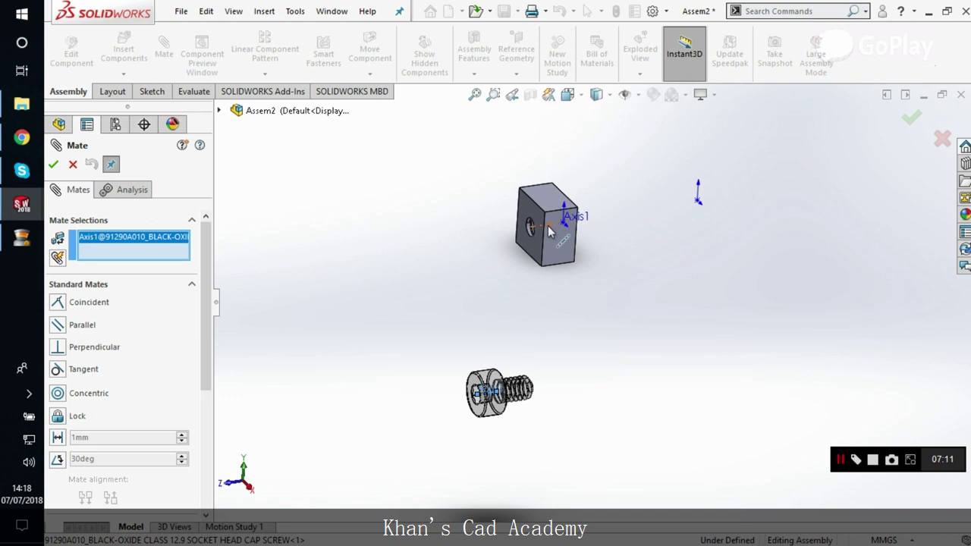
pyautogui.click(551, 232)
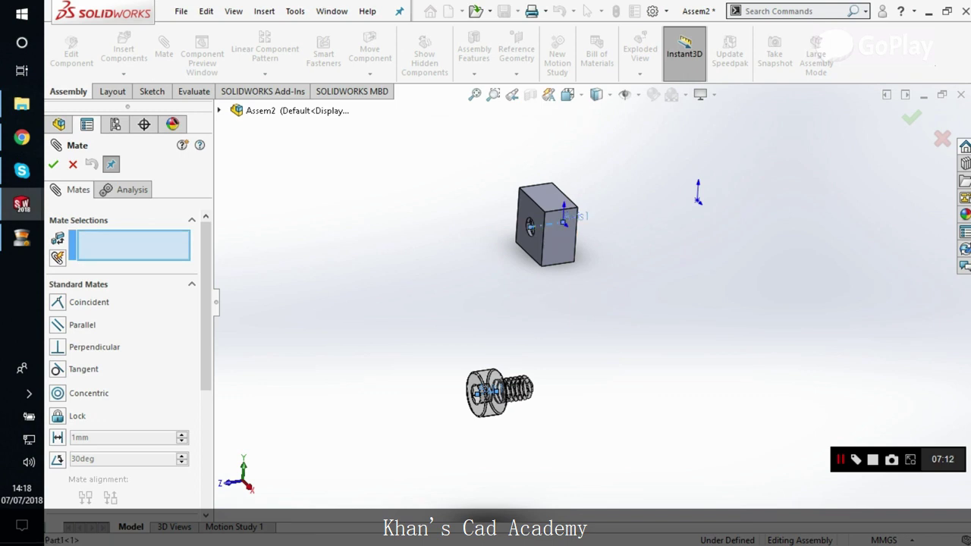
pyautogui.click(53, 165)
# - Mate the underside of the screw head coincident with the block's holed face and list the assembly's mates
pyautogui.moveTo(359, 210)
pyautogui.mouseDown(button='middle')
pyautogui.moveTo(370, 160)
pyautogui.moveTo(360, 206)
pyautogui.mouseUp(button='middle')
pyautogui.scroll(-3, 360, 206)
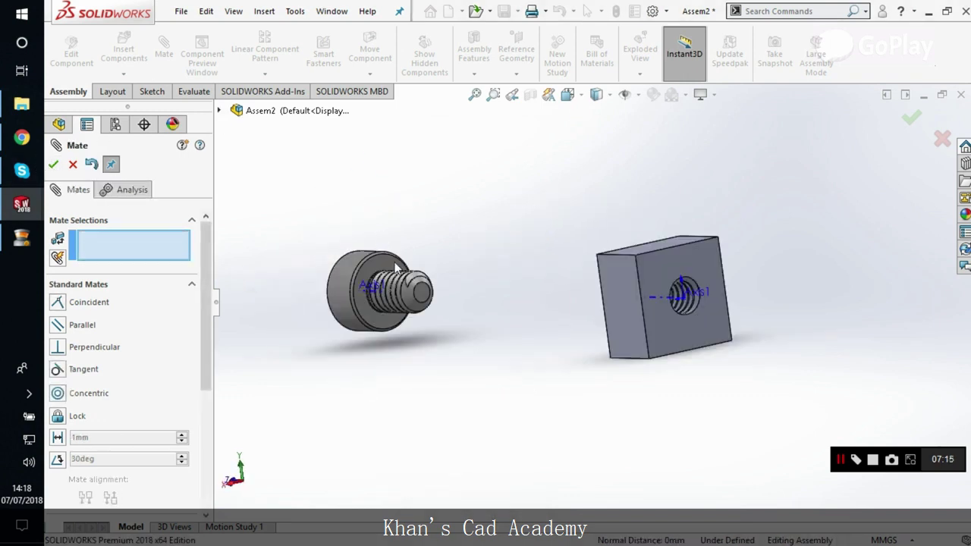
pyautogui.click(395, 267)
pyautogui.moveTo(482, 225); pyautogui.dragTo(653, 229, button='middle')
pyautogui.click(662, 241)
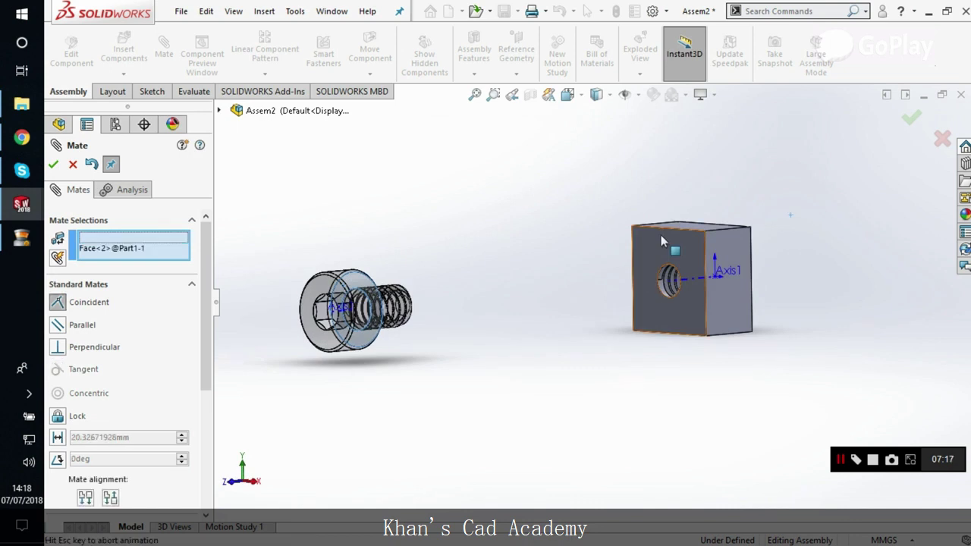
pyautogui.click(957, 232)
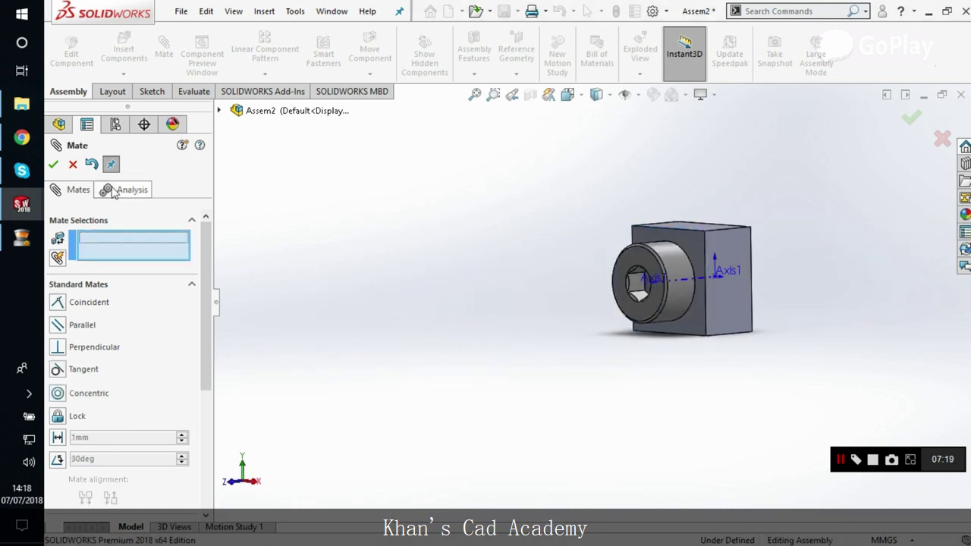
pyautogui.click(73, 164)
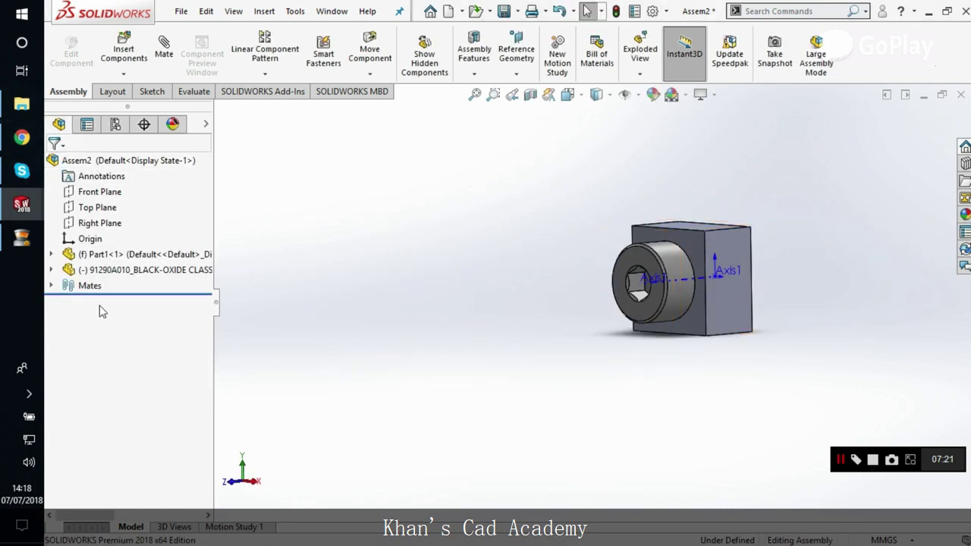
pyautogui.click(51, 286)
# - Cut a section view through the screw and block using the Right Plane with a -27 mm offset
pyautogui.moveTo(802, 323); pyautogui.dragTo(590, 178, button='middle')
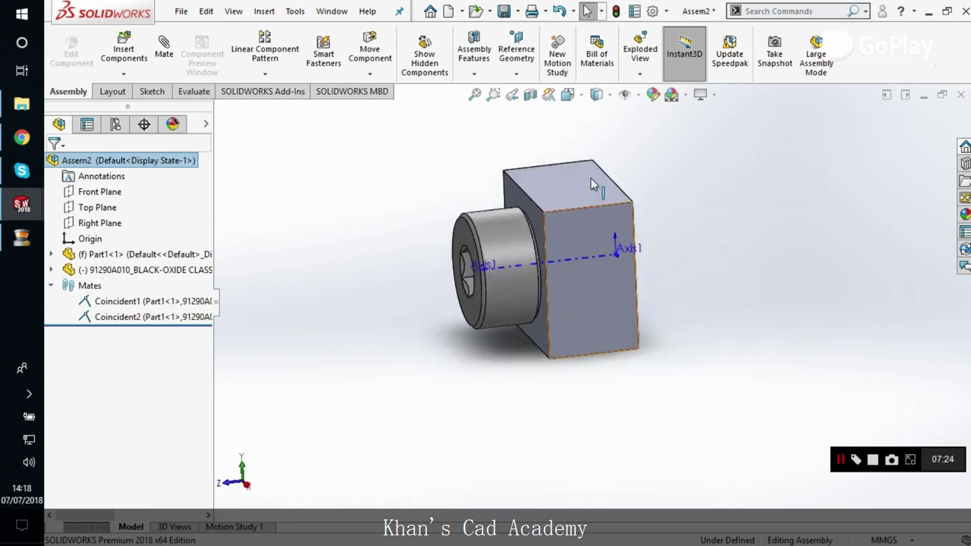
pyautogui.click(532, 96)
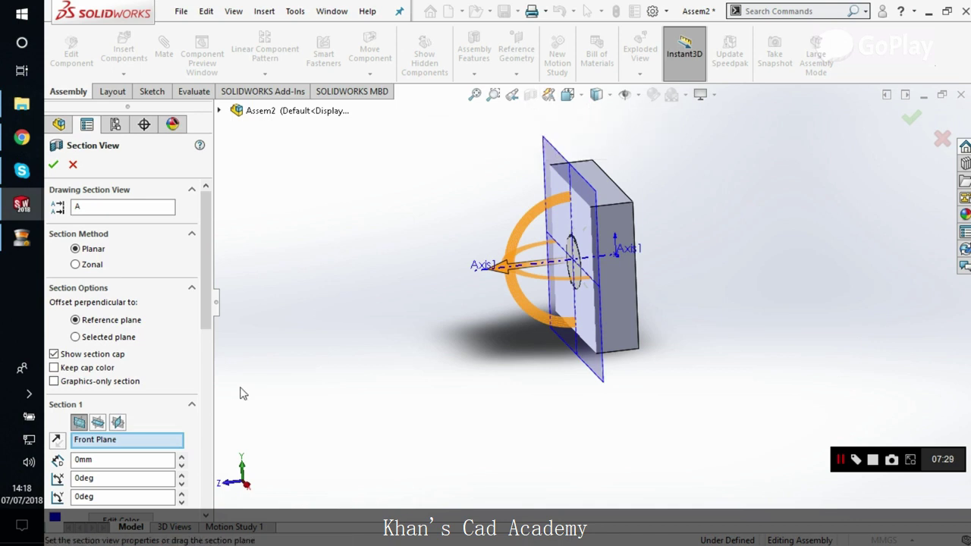
pyautogui.click(119, 422)
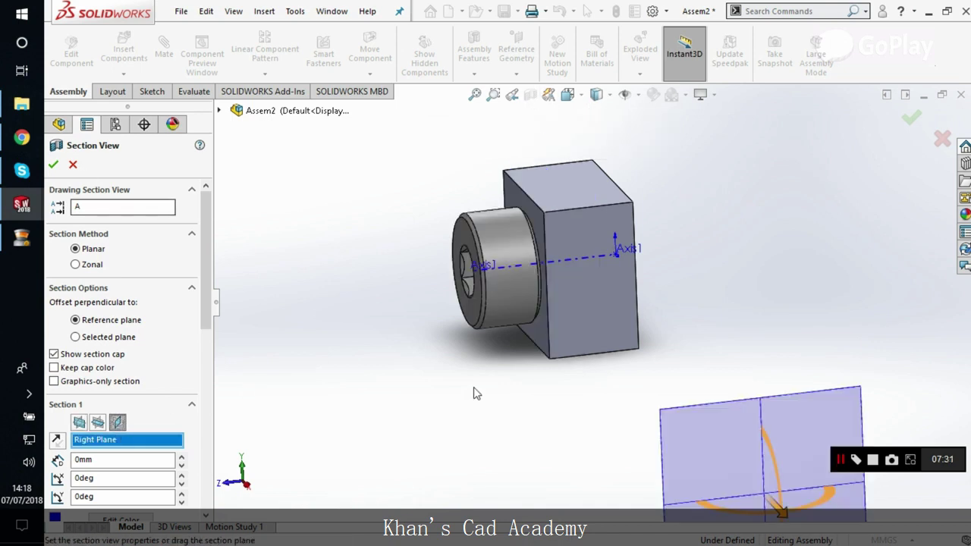
pyautogui.moveTo(574, 364); pyautogui.dragTo(594, 349, button='middle')
pyautogui.moveTo(817, 427); pyautogui.dragTo(588, 316)
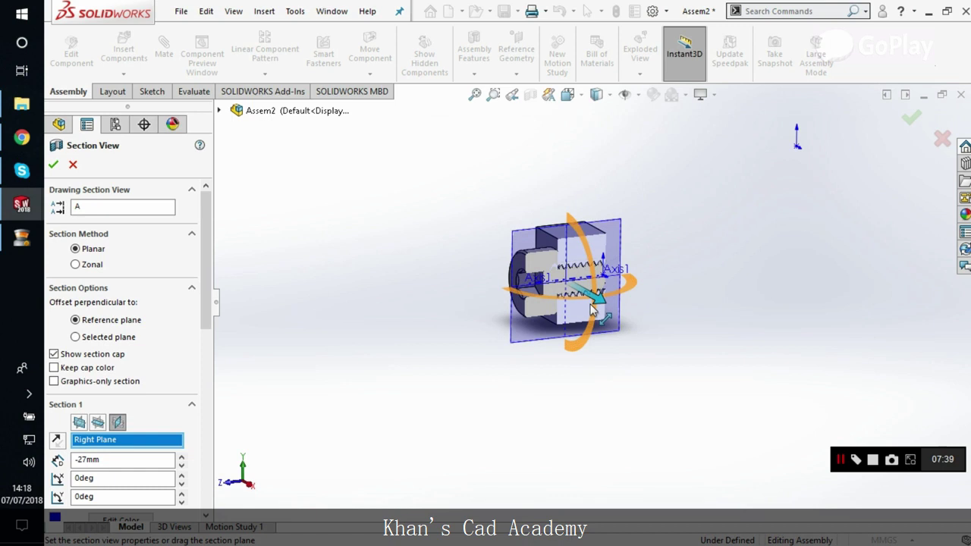
pyautogui.click(53, 164)
# - Examine the thread engagement in the section and turn the screw about its axis inside the hole
pyautogui.scroll(-5, 568, 368)
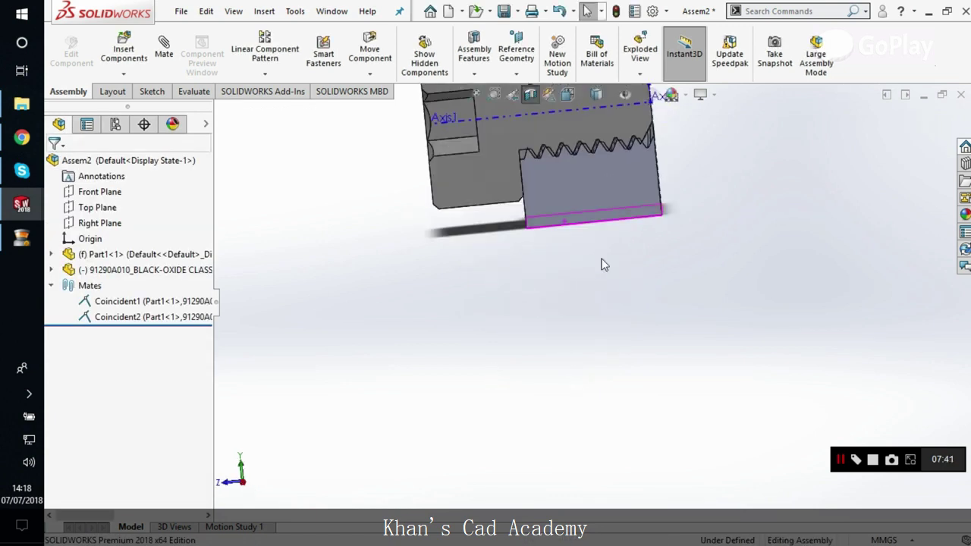
pyautogui.scroll(2, 617, 210)
pyautogui.scroll(-2, 534, 241)
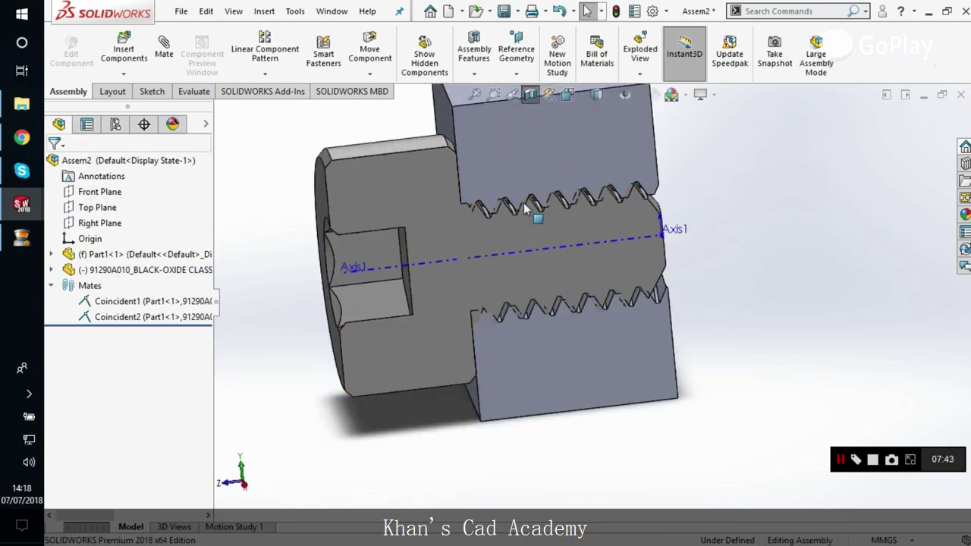
pyautogui.moveTo(533, 241); pyautogui.dragTo(475, 290, button='middle')
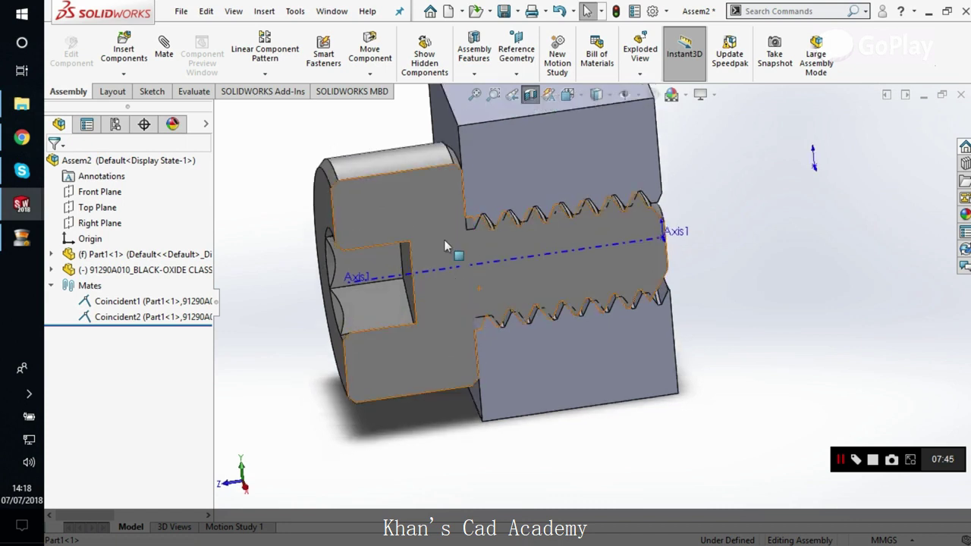
pyautogui.click(397, 177)
pyautogui.moveTo(397, 177)
pyautogui.mouseDown()
pyautogui.moveTo(400, 217)
pyautogui.moveTo(386, 164)
pyautogui.mouseUp()
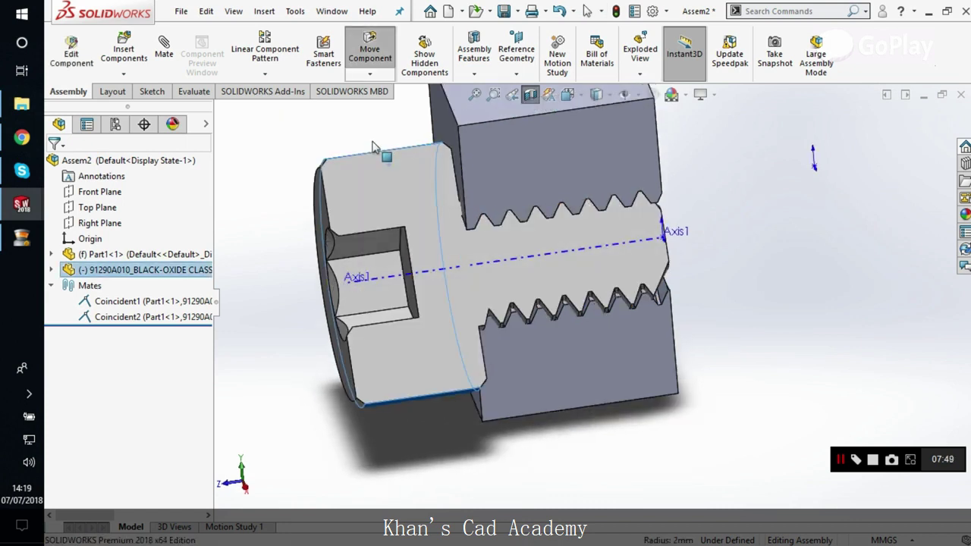
pyautogui.press('Escape')
pyautogui.moveTo(528, 439); pyautogui.dragTo(458, 321, button='middle')
pyautogui.moveTo(458, 321); pyautogui.dragTo(473, 300)
pyautogui.press('Escape')
# - Turn the section view off and reapply it on the Right Plane with the -27 mm offset
pyautogui.click(530, 94)
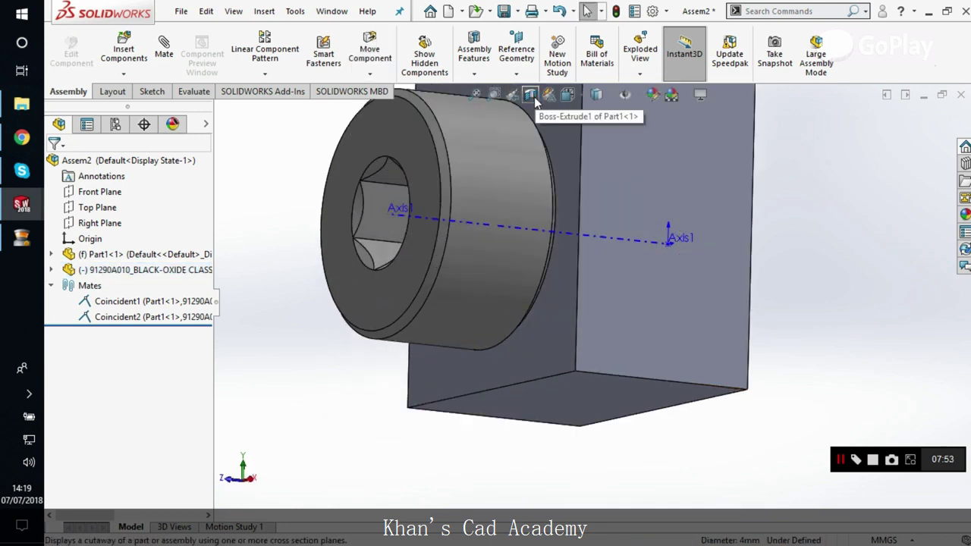
pyautogui.click(530, 94)
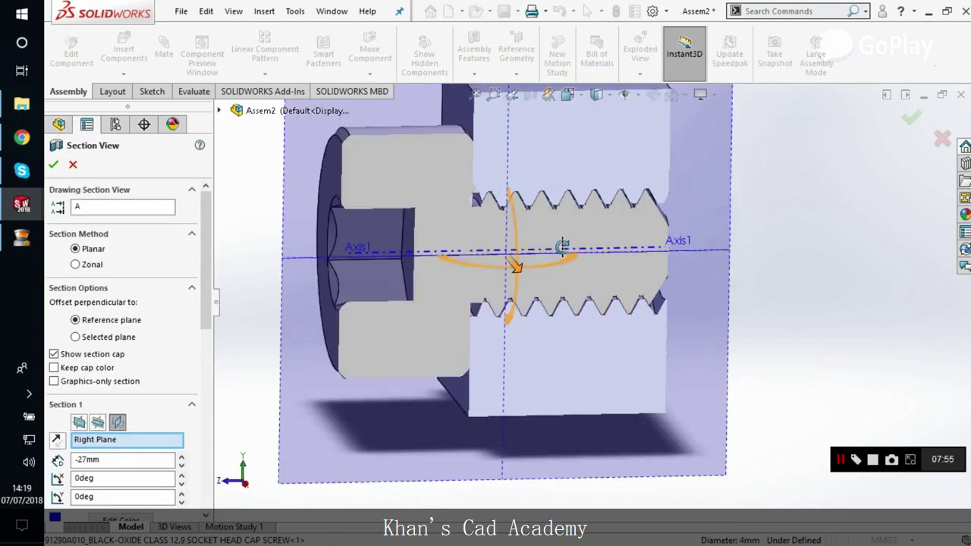
pyautogui.click(55, 165)
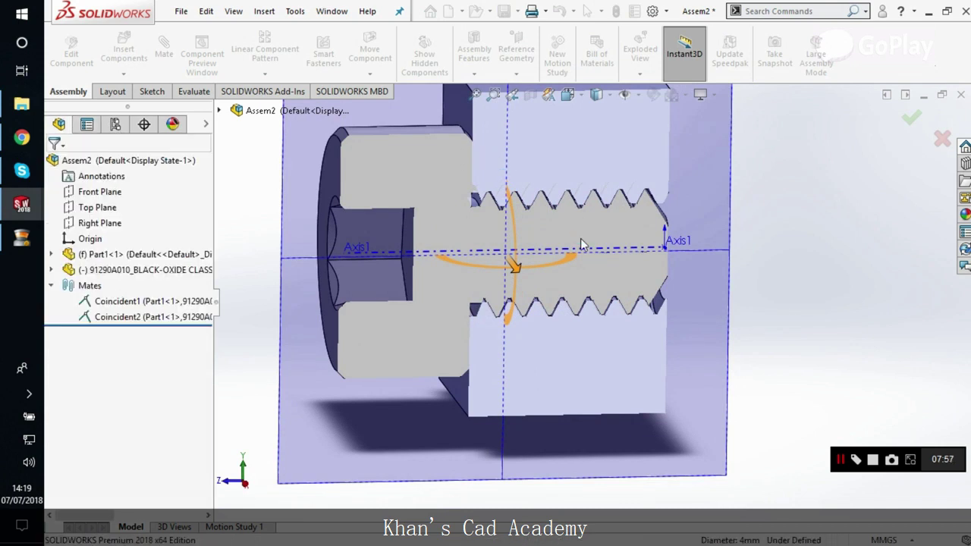
# - Inspect how the sectioned threads fit together and rotate the screw further within the block's hole
pyautogui.scroll(-5, 531, 220)
pyautogui.scroll(6, 622, 211)
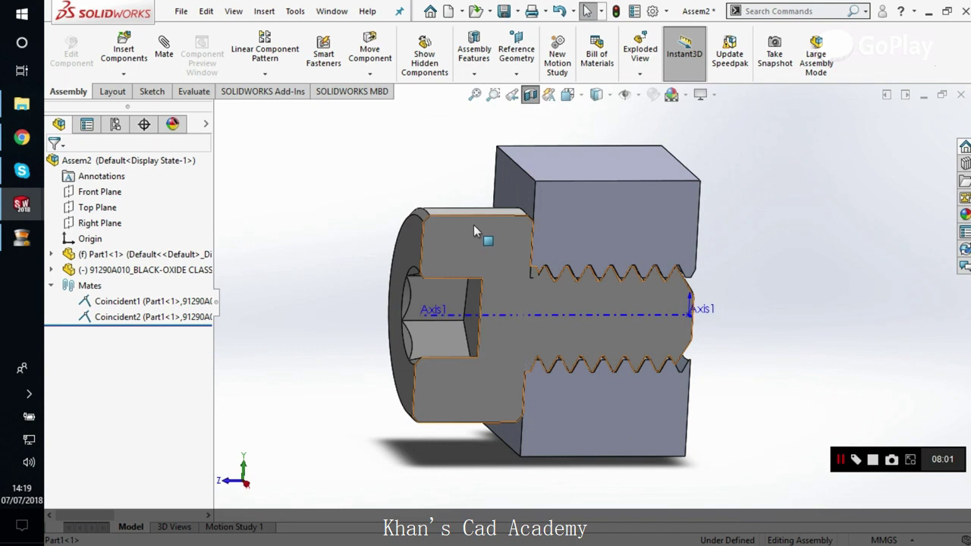
pyautogui.moveTo(473, 224); pyautogui.dragTo(442, 380, button='middle')
pyautogui.moveTo(442, 380); pyautogui.dragTo(461, 388)
pyautogui.moveTo(461, 388); pyautogui.dragTo(508, 363, button='middle')
pyautogui.scroll(-5, 541, 368)
pyautogui.scroll(4, 511, 352)
pyautogui.moveTo(337, 311); pyautogui.dragTo(420, 348)
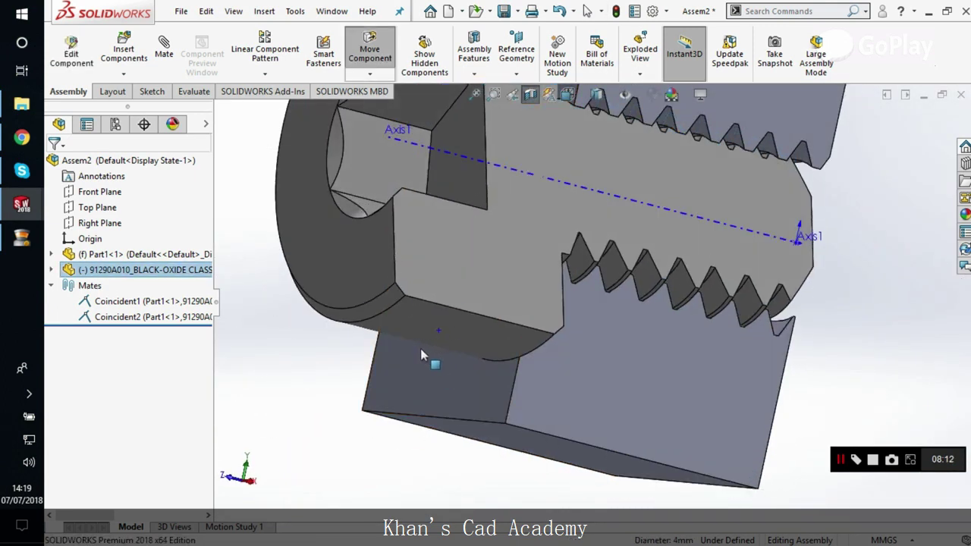
# - Refresh the section cut through the rotated screw, keeping the Right Plane at -27 mm
pyautogui.click(535, 97)
pyautogui.click(530, 97)
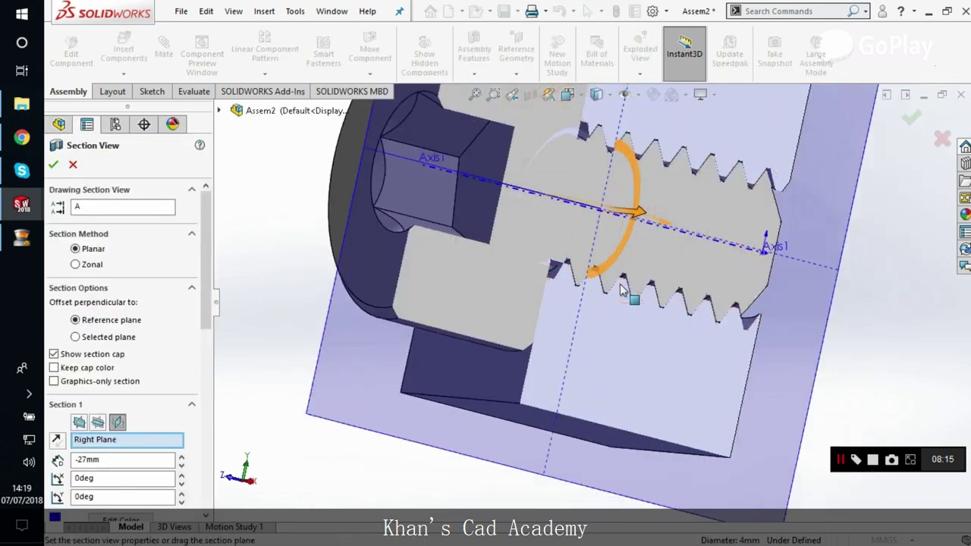
pyautogui.scroll(-3, 748, 327)
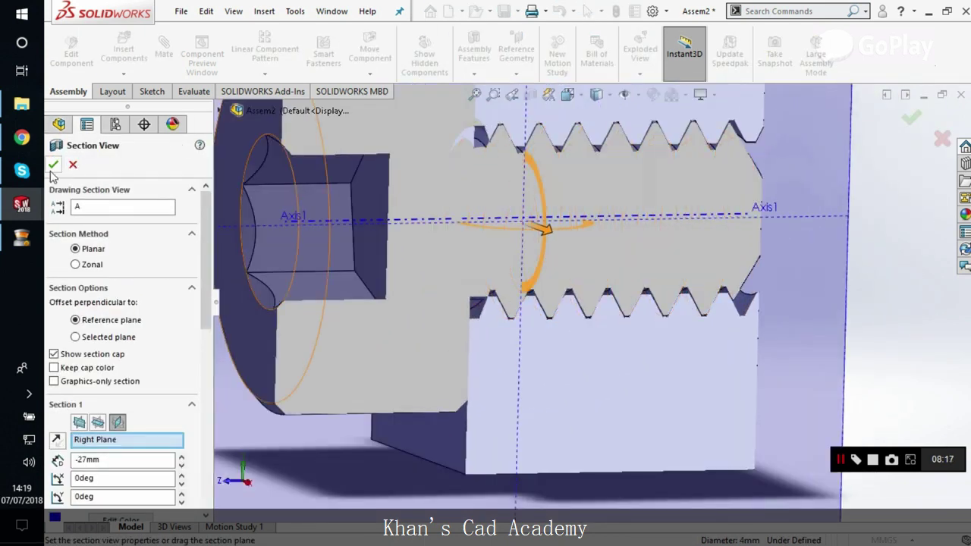
pyautogui.press('Return')
# - Examine the clearance between the screw and hole threads up close, and show the whole assembly unsectioned
pyautogui.scroll(-6, 747, 327)
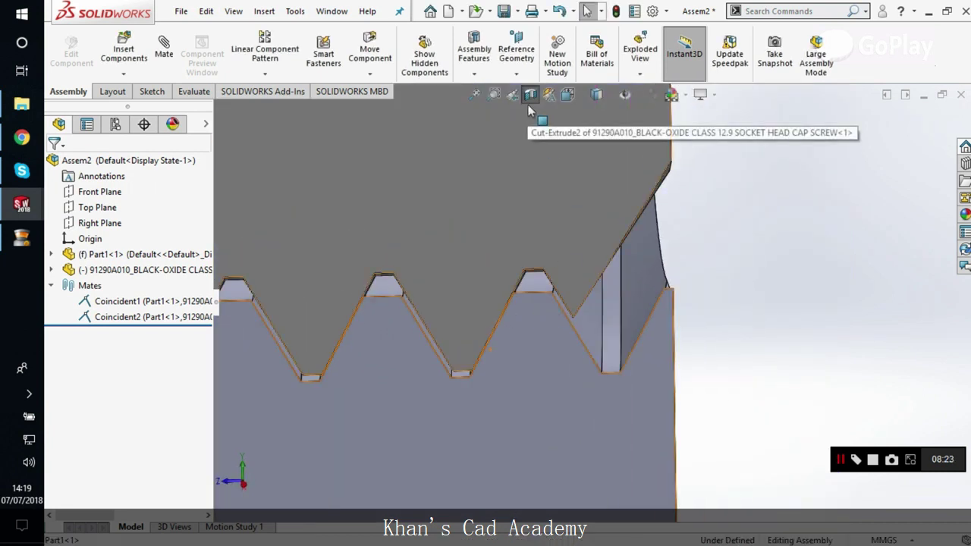
pyautogui.scroll(10, 557, 310)
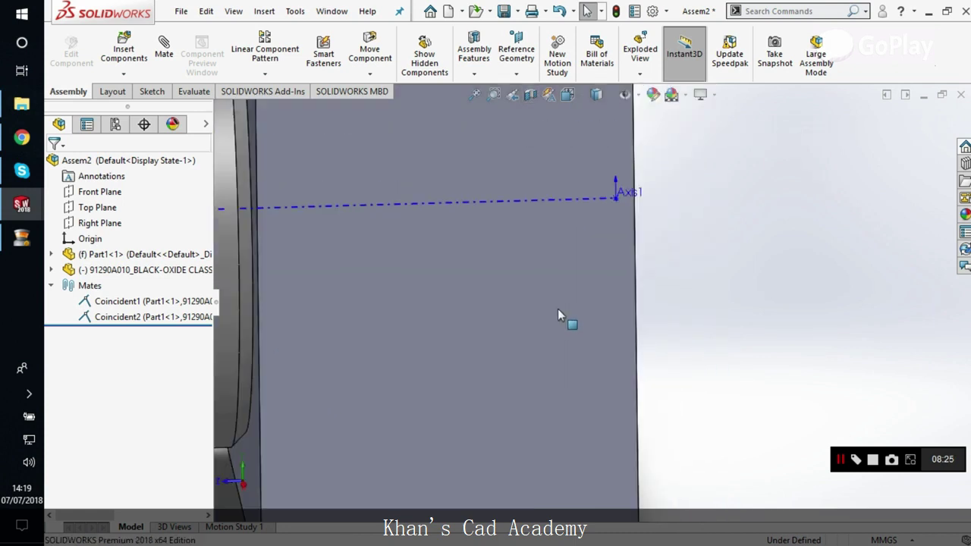
pyautogui.moveTo(558, 309); pyautogui.dragTo(577, 320, button='middle')
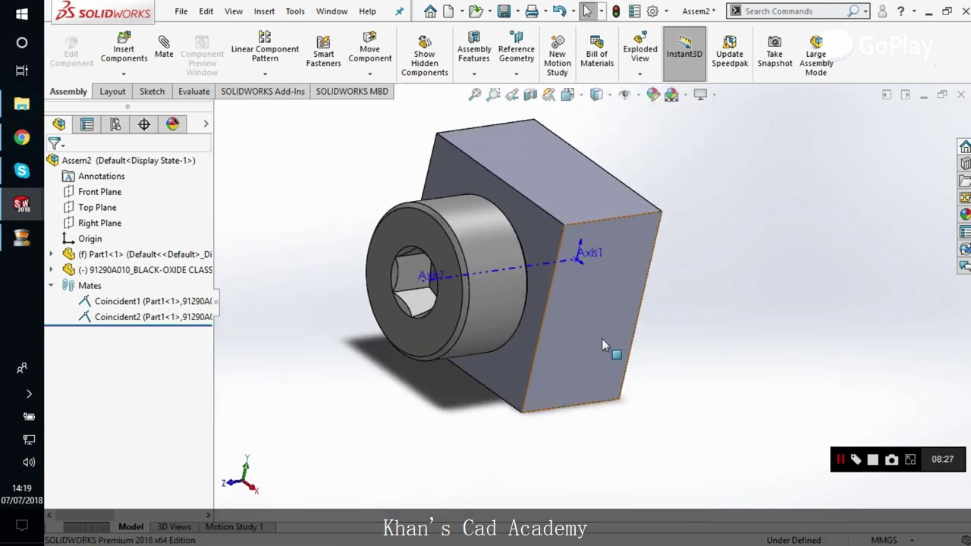